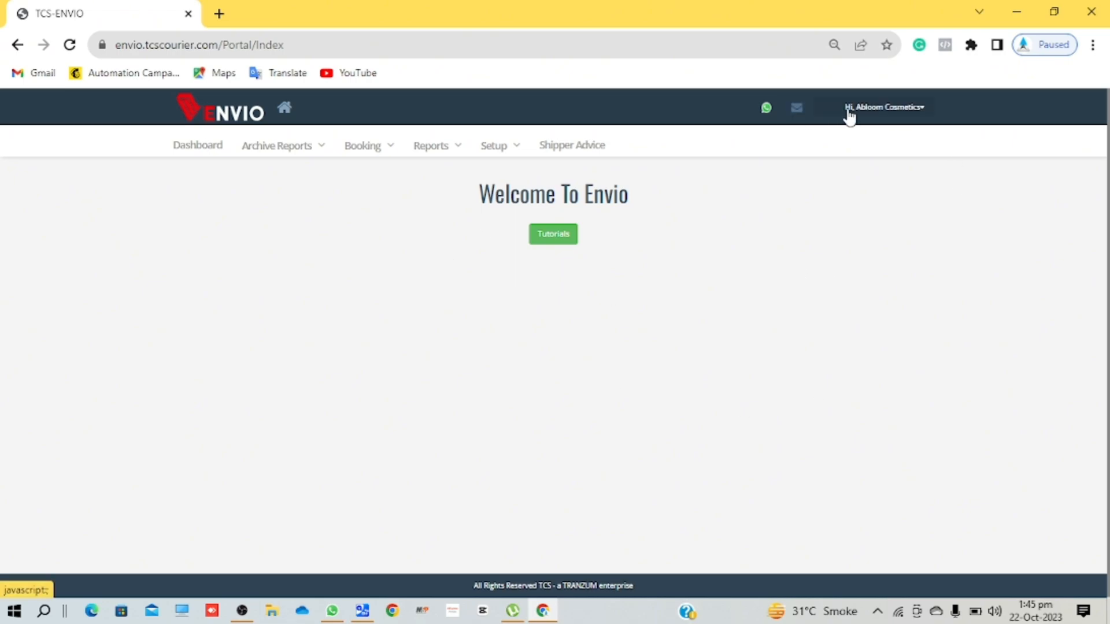
- Glance at the account menu, then go to the Dashboard, where all counters read 0
left_click(884, 113)
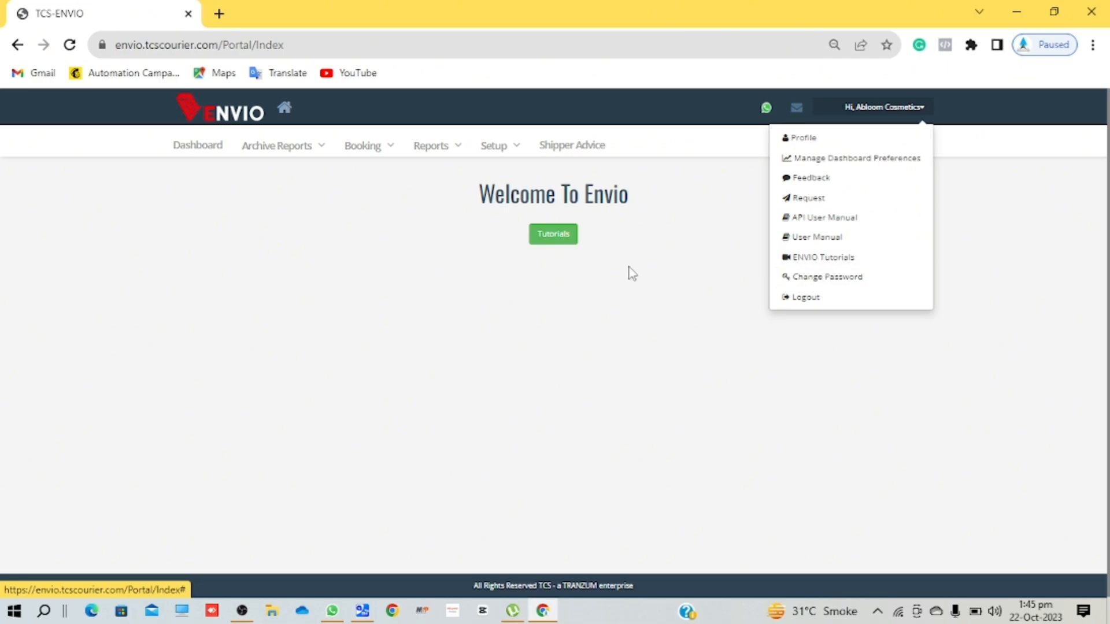
left_click(433, 310)
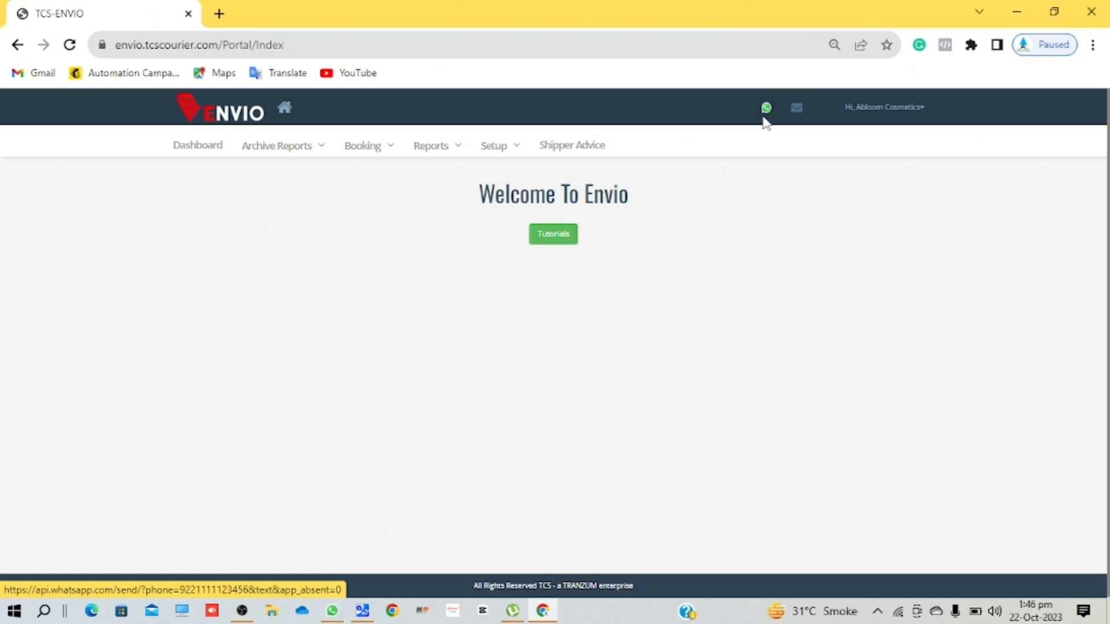
left_click(205, 156)
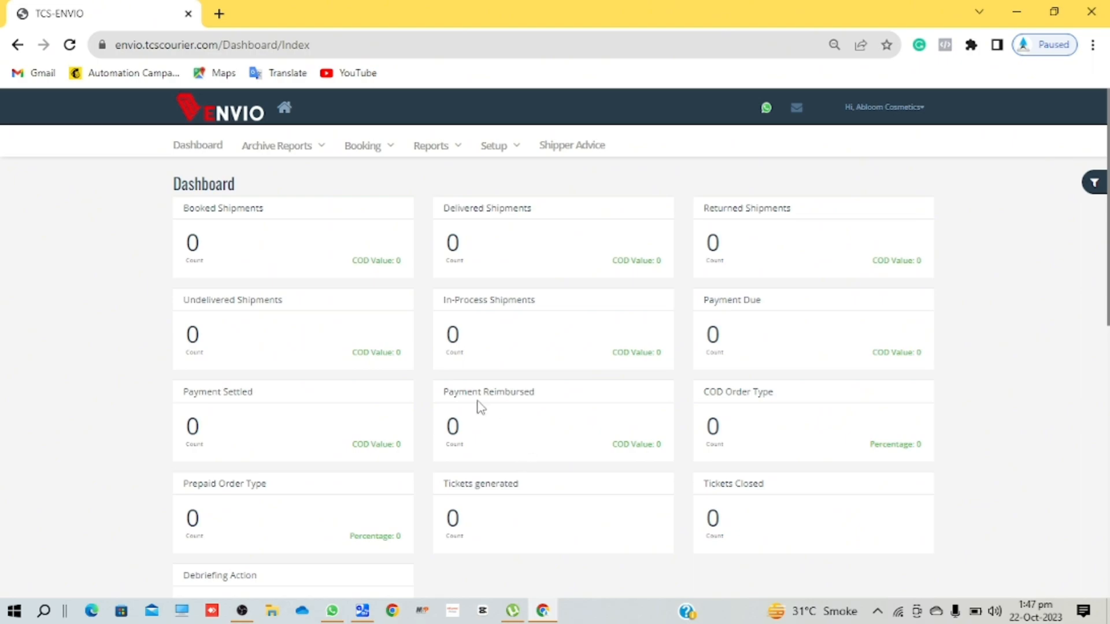
- Review the zero-valued dashboard counters and bring up the Archive Reports list
scroll(486, 386, "down", 2)
scroll(486, 386, "down", 1)
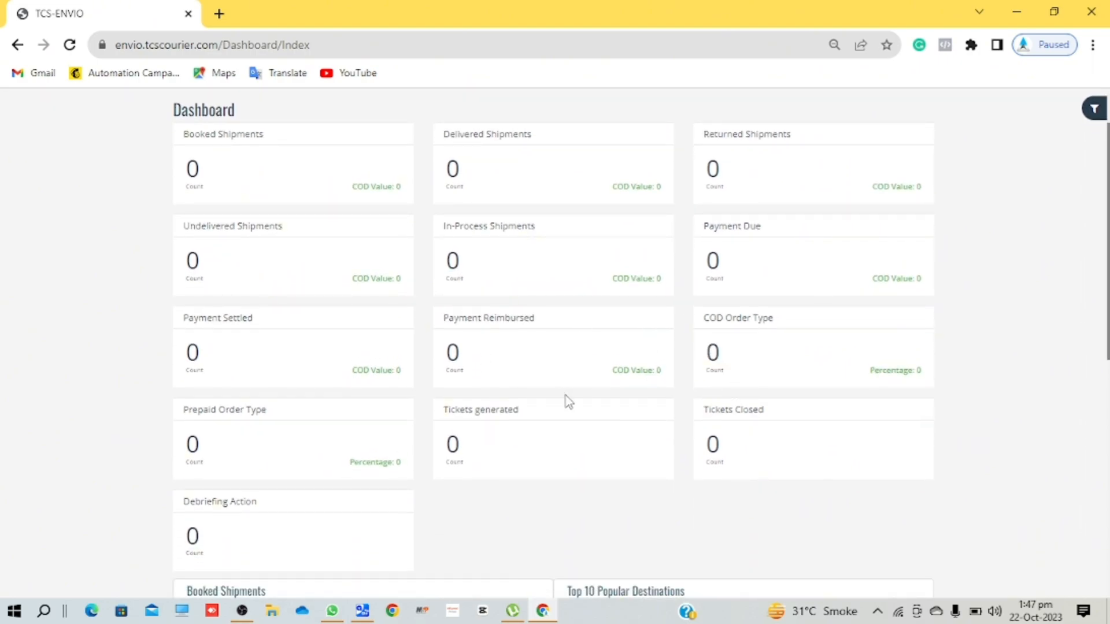
scroll(566, 399, "down", 3)
scroll(567, 399, "down", 6)
scroll(567, 399, "up", 6)
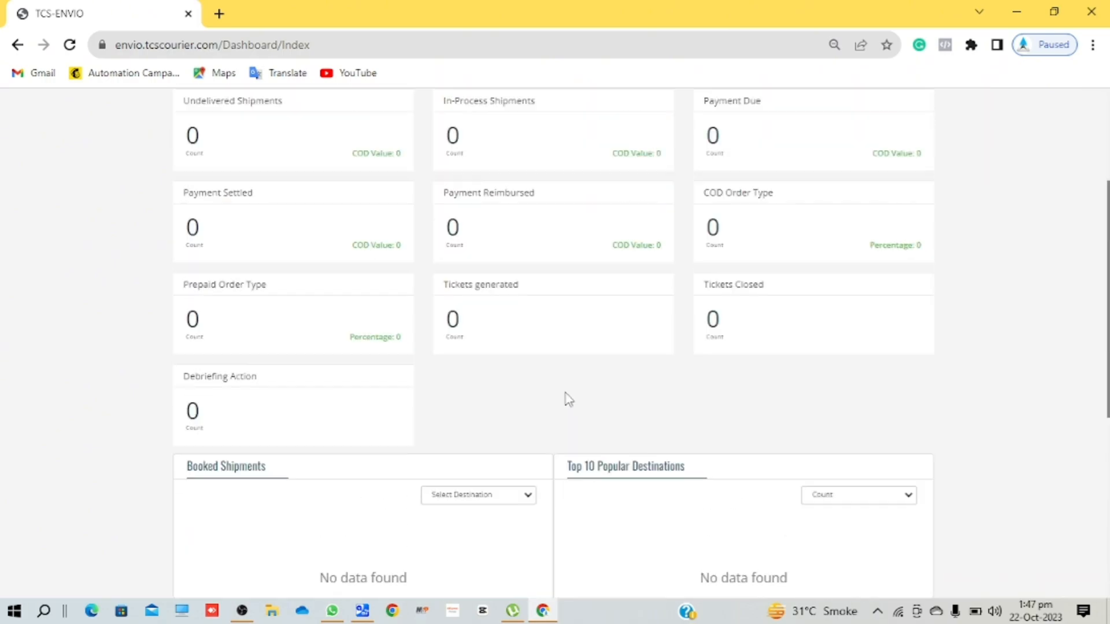
scroll(566, 398, "up", 4)
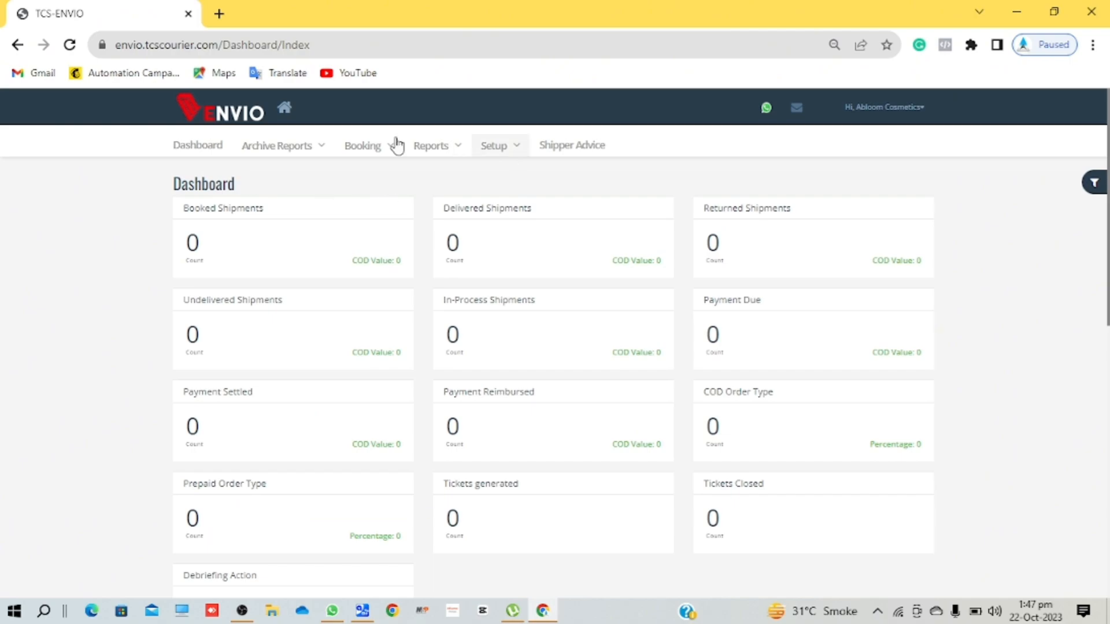
left_click(298, 155)
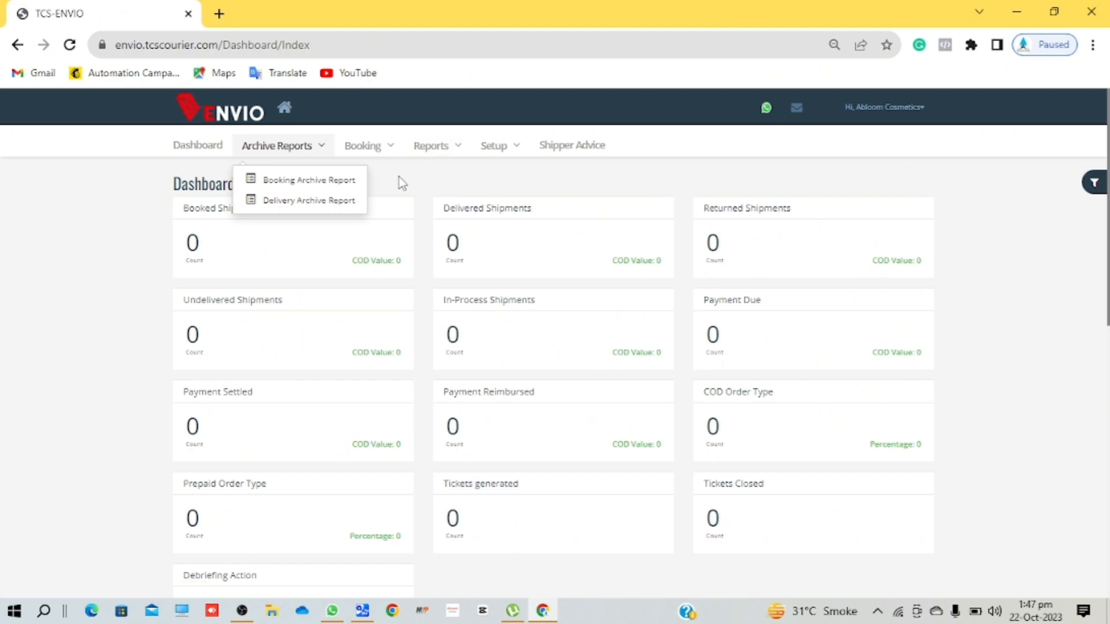
- Dismiss the archive list and expand Booking > Bulk Booking to show the Excel, CSV and text options
left_click(368, 143)
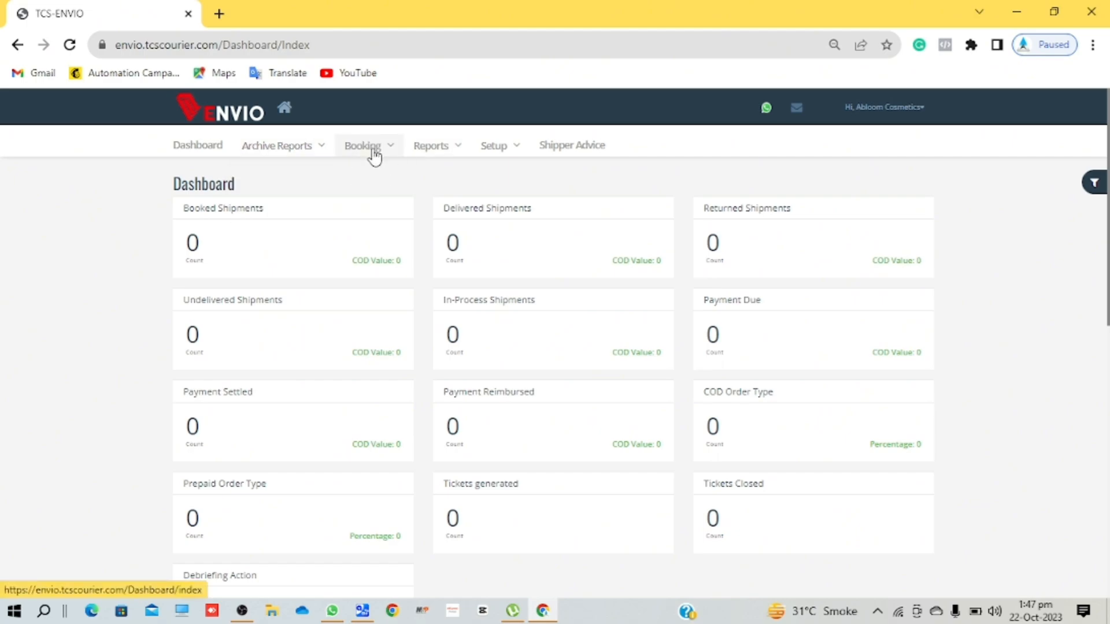
left_click(373, 151)
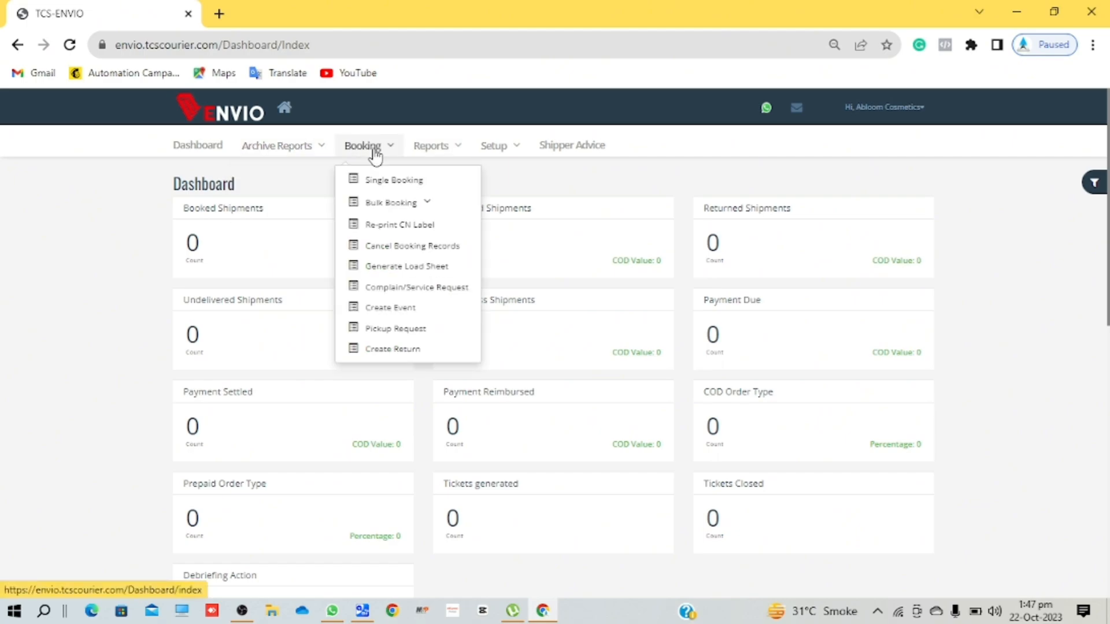
left_click(426, 209)
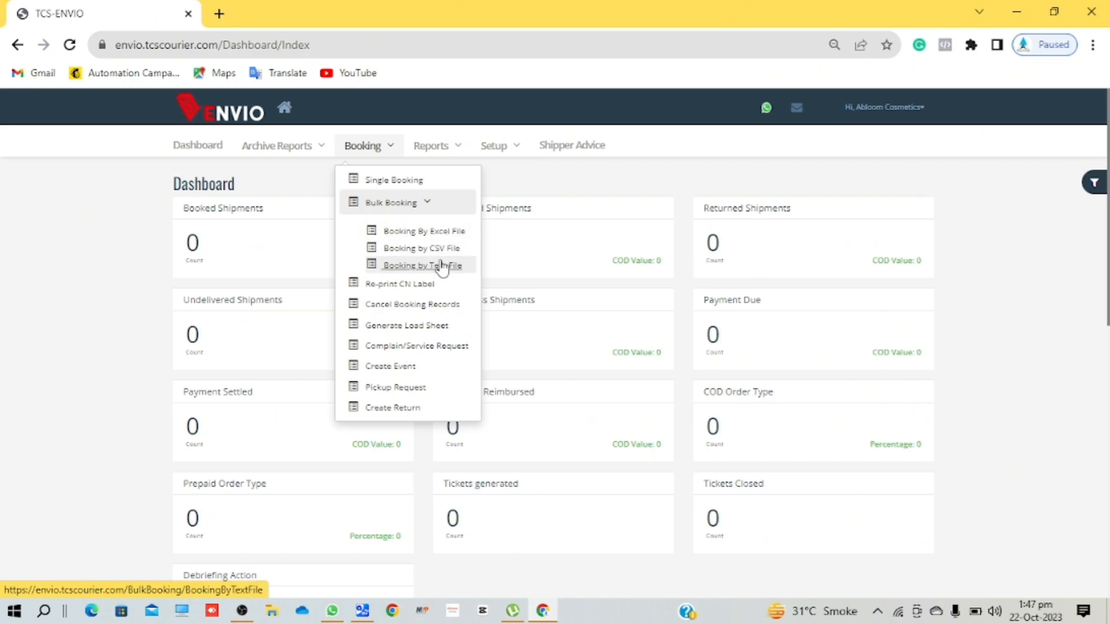
- Open the Bulk Booking by Excel File page with its 18-column upload instructions
left_click(444, 232)
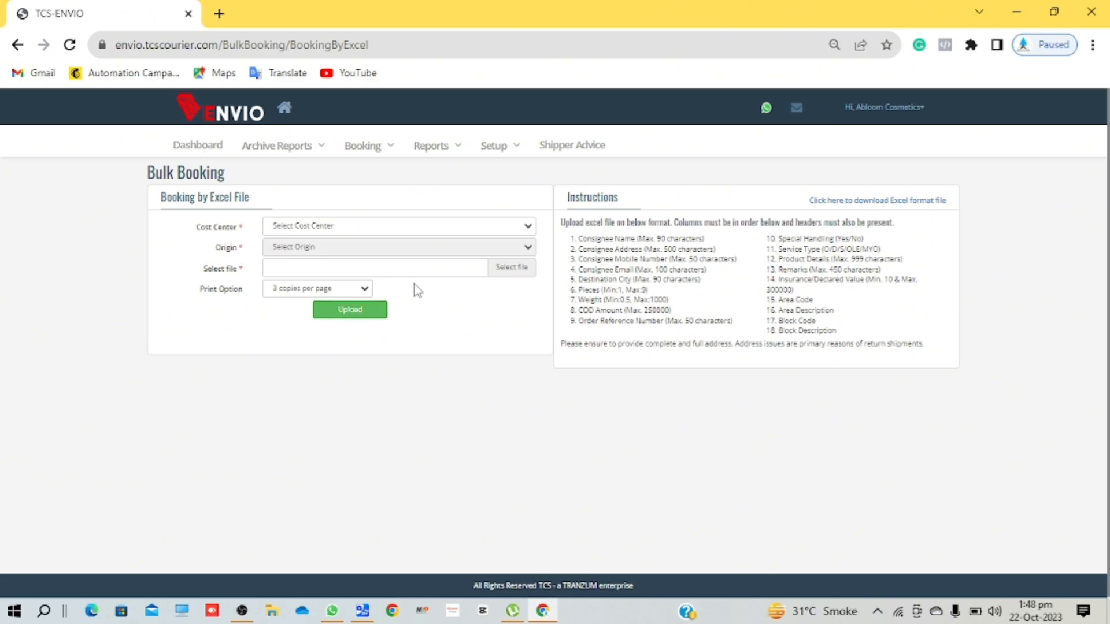
left_click(363, 146)
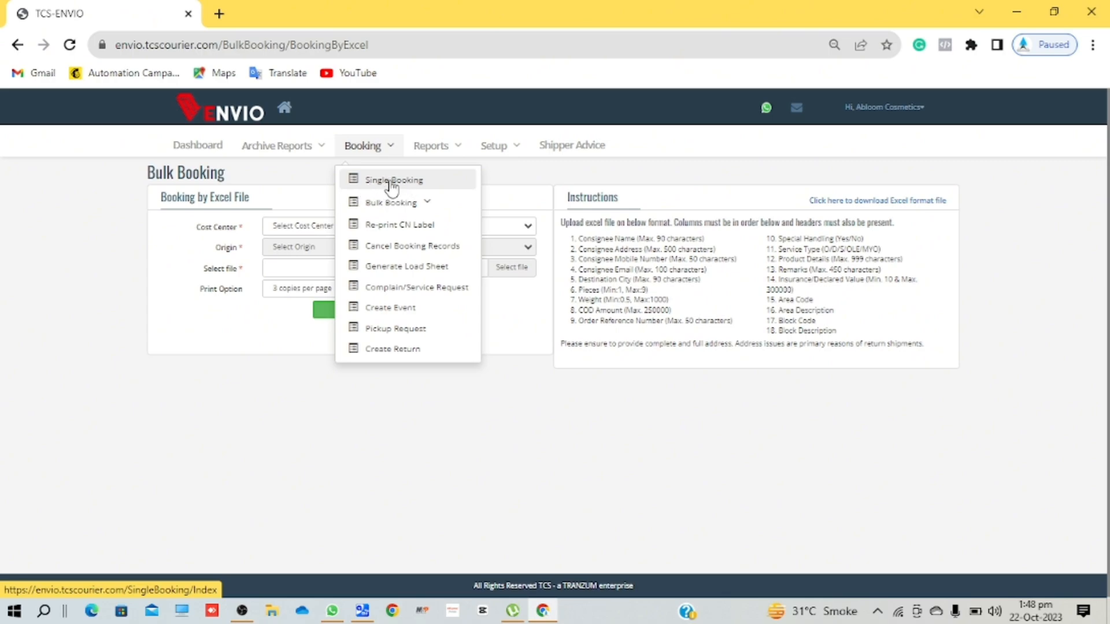
- Start a Single Booking and set the Cost Center to the business's own account
left_click(388, 182)
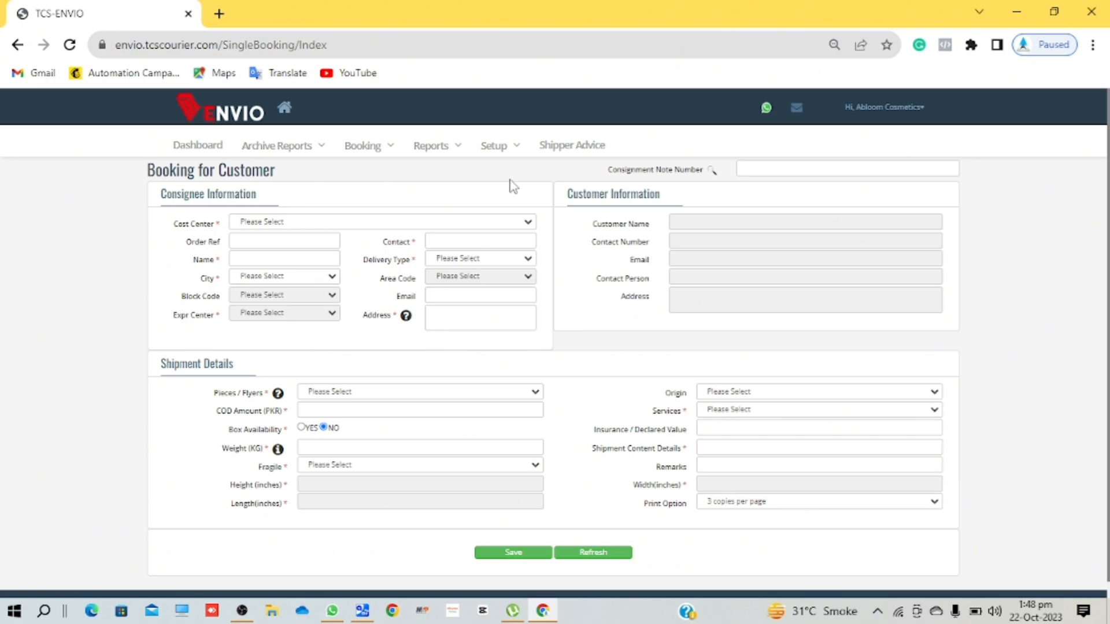
left_click(504, 153)
left_click(263, 223)
left_click(279, 250)
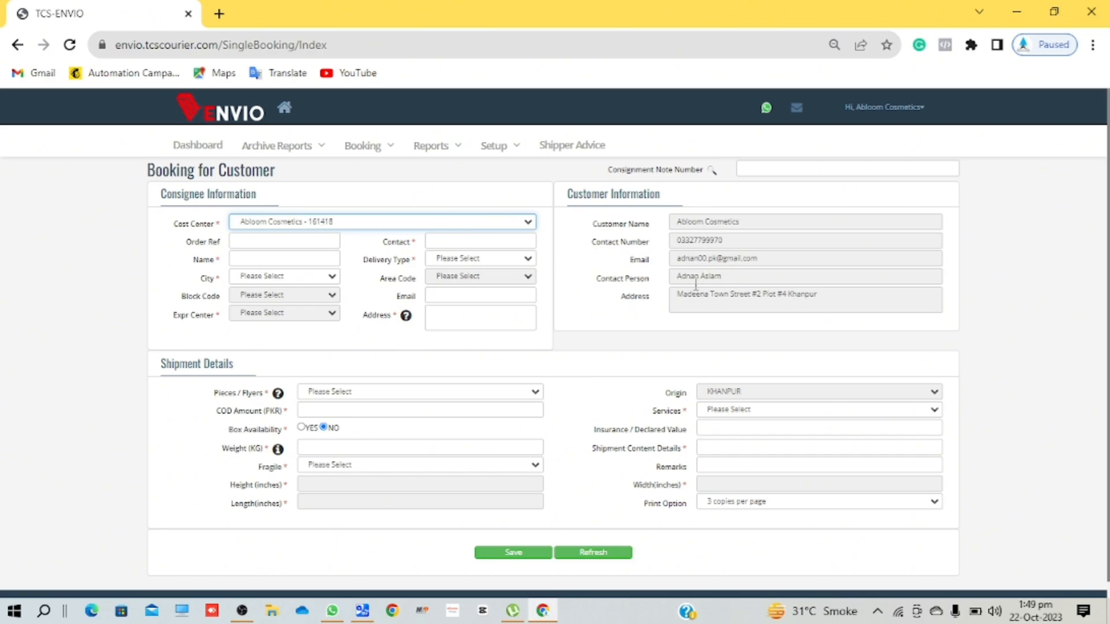
- Enter the consignee's saved contact number and full name, removing an extra letter from the name
left_click(464, 242)
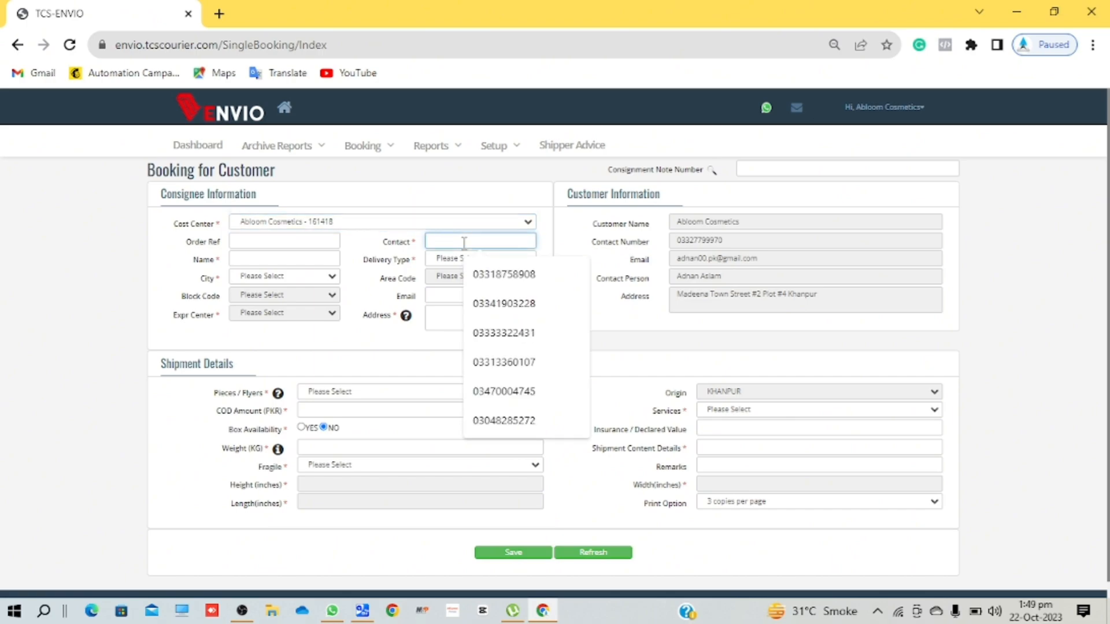
left_click(510, 275)
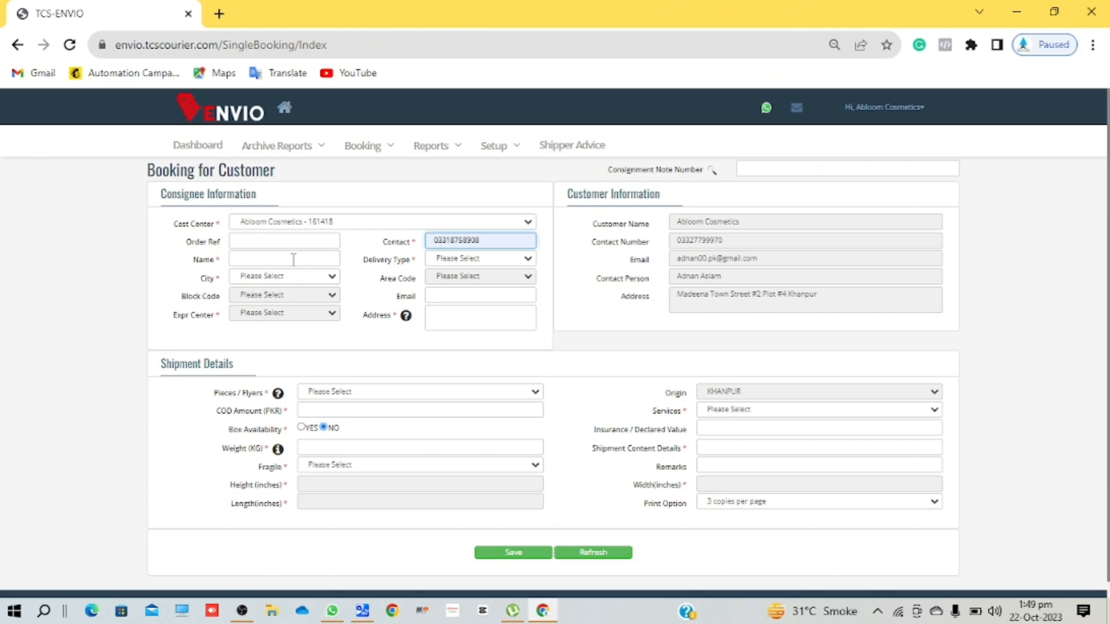
left_click(272, 262)
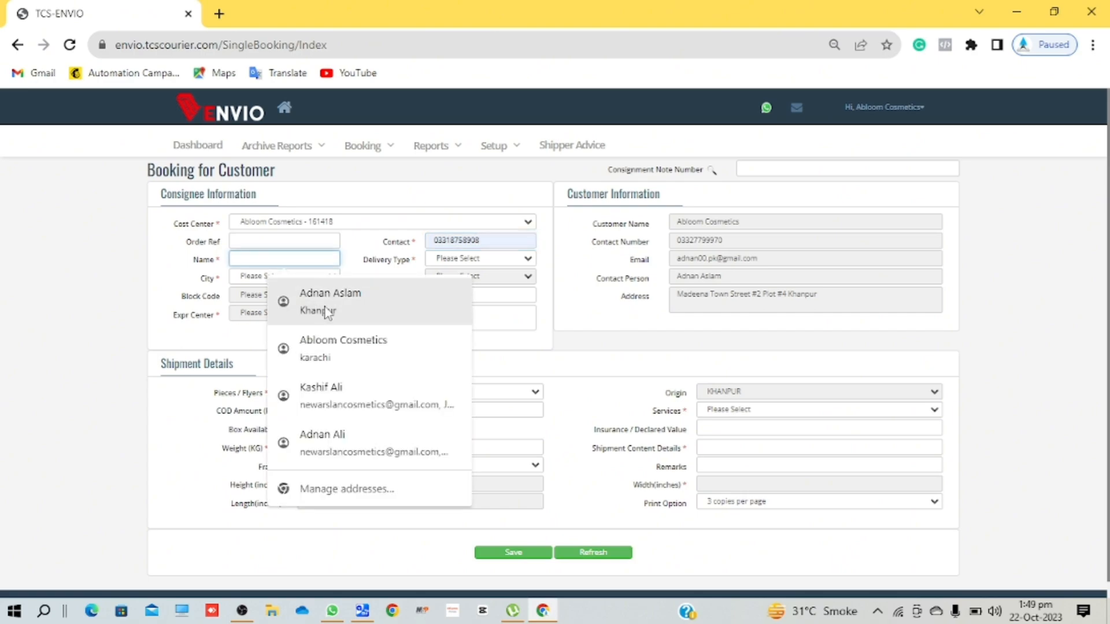
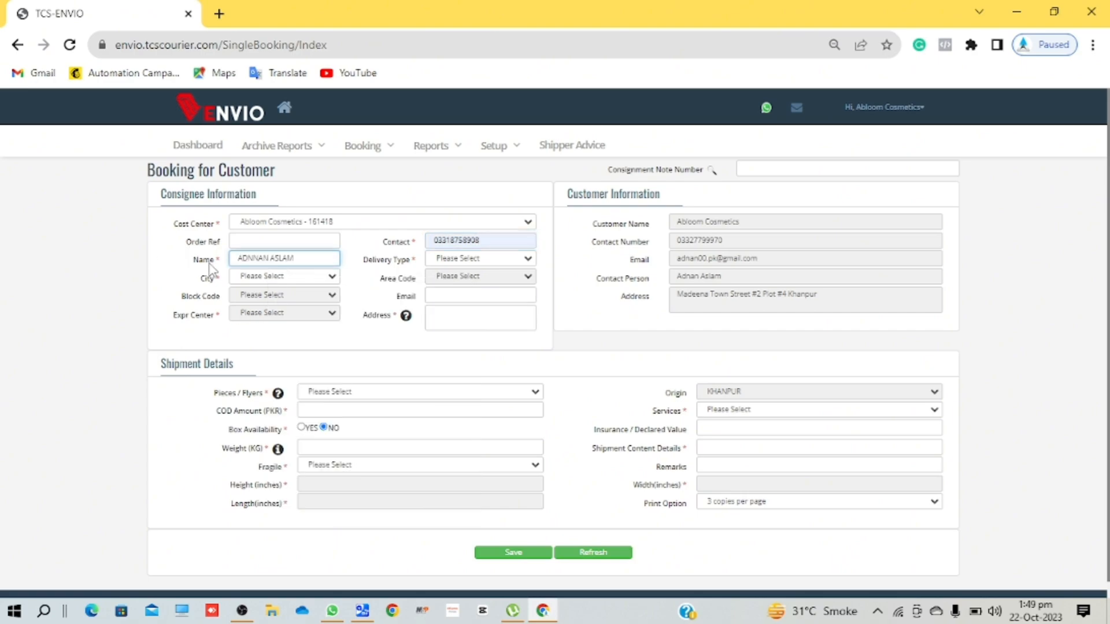
left_click(257, 258)
key("BackSpace")
left_click(306, 258)
left_click(189, 277)
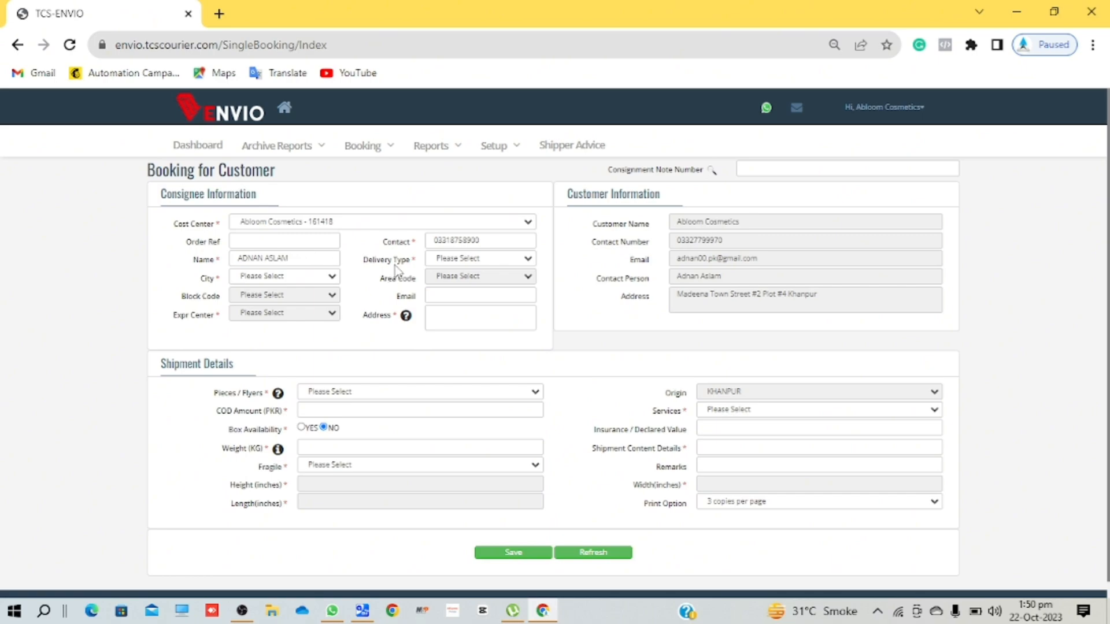
left_click(453, 261)
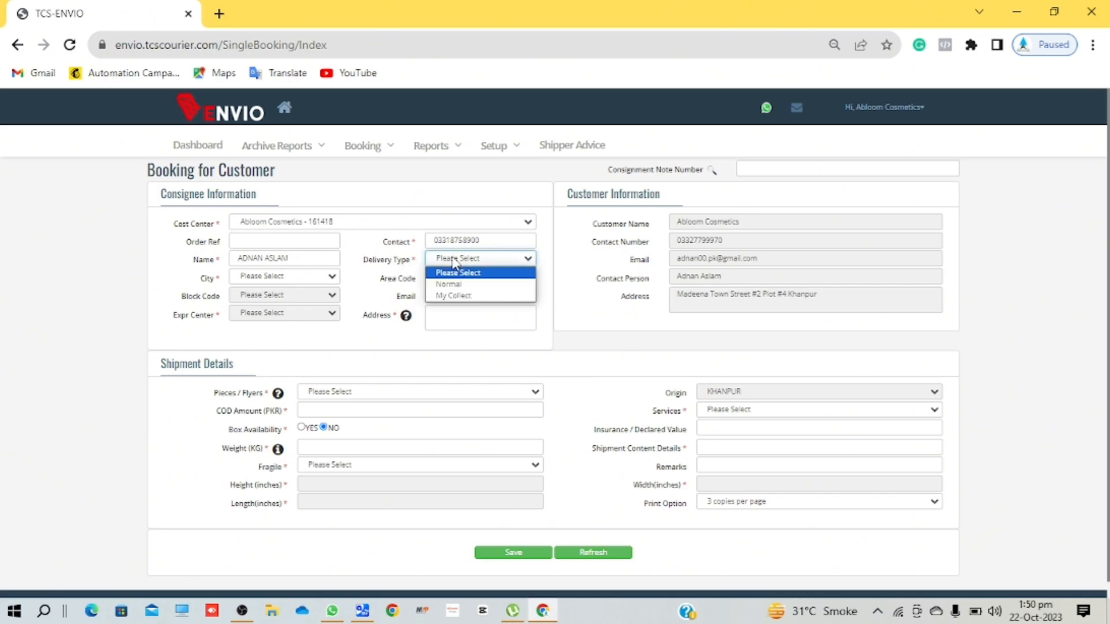
- Set delivery type Normal, destination city RAHIMYARKHAN, and paste in the consignee's address
left_click(462, 286)
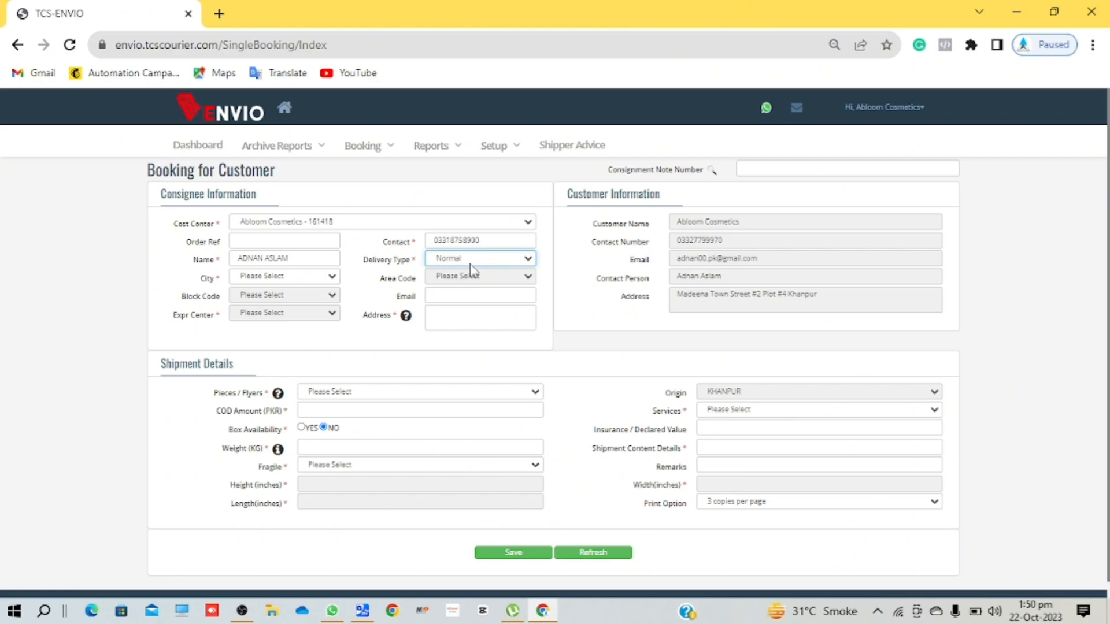
left_click(275, 277)
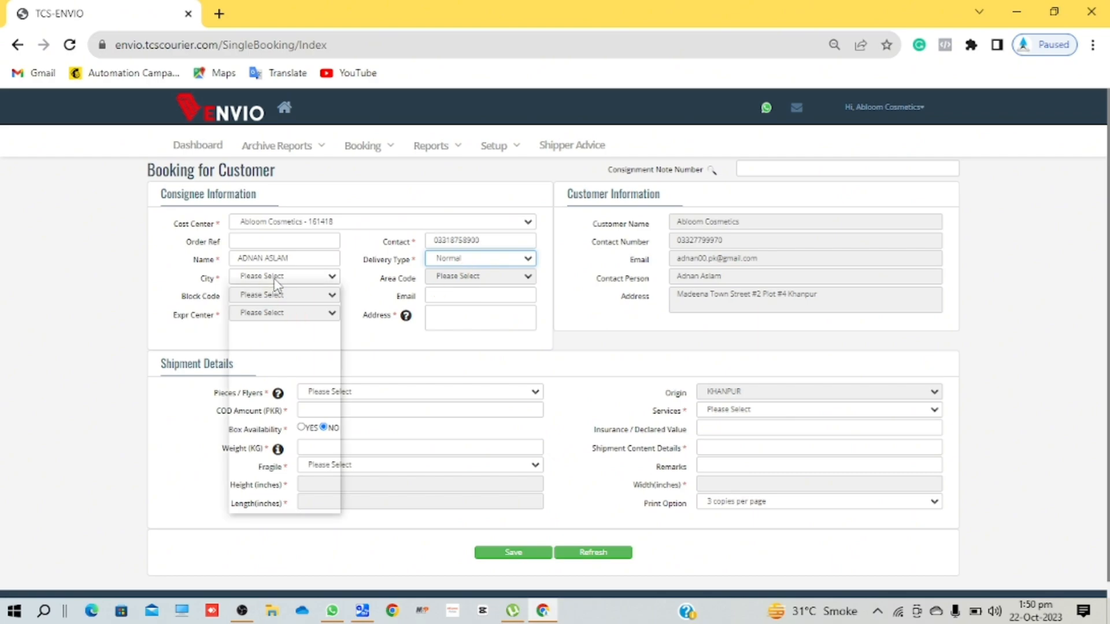
type("rahim")
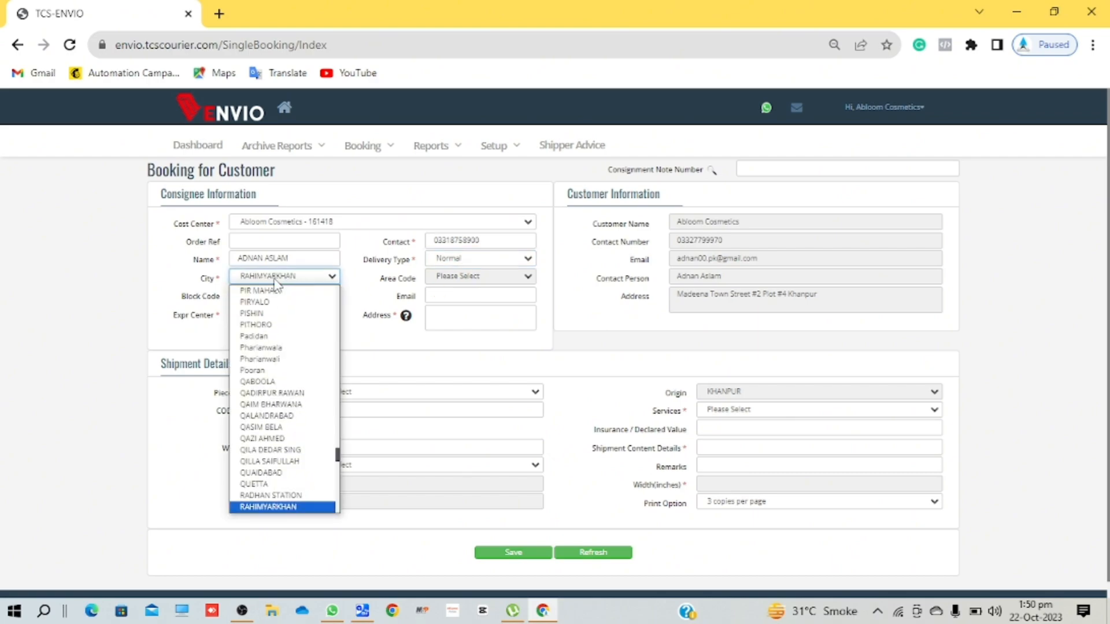
key("Return")
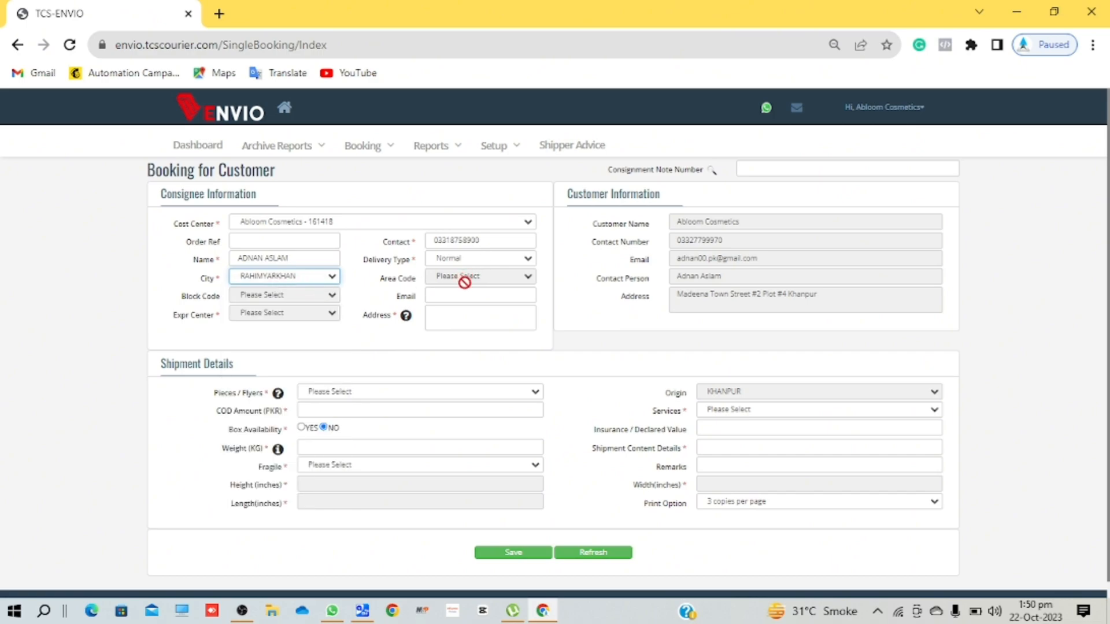
left_click(440, 319)
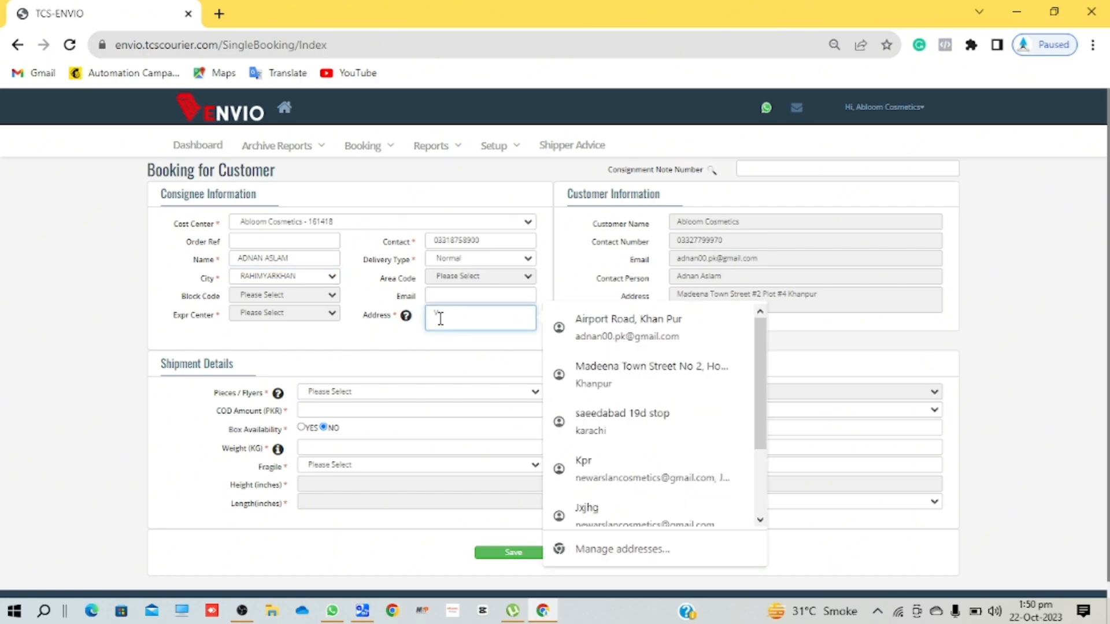
key("ctrl+v")
left_click(507, 351)
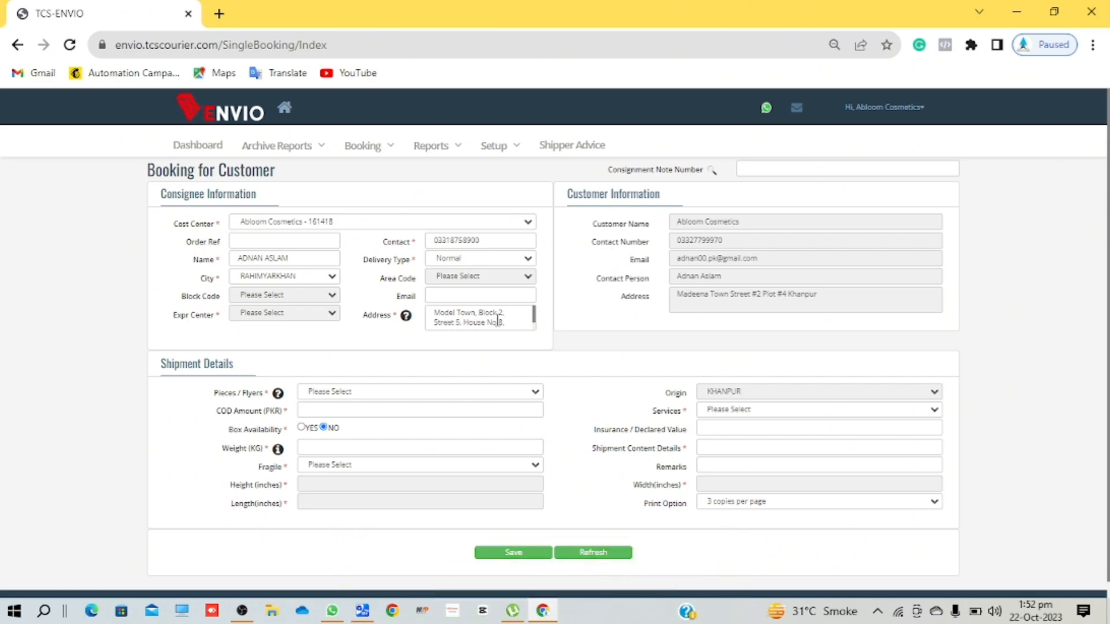
- Review the entered address, then change the delivery type to My Collect
scroll(498, 318, "down", 1)
scroll(482, 319, "up", 1)
scroll(497, 317, "down", 1)
scroll(497, 319, "up", 1)
scroll(497, 320, "down", 1)
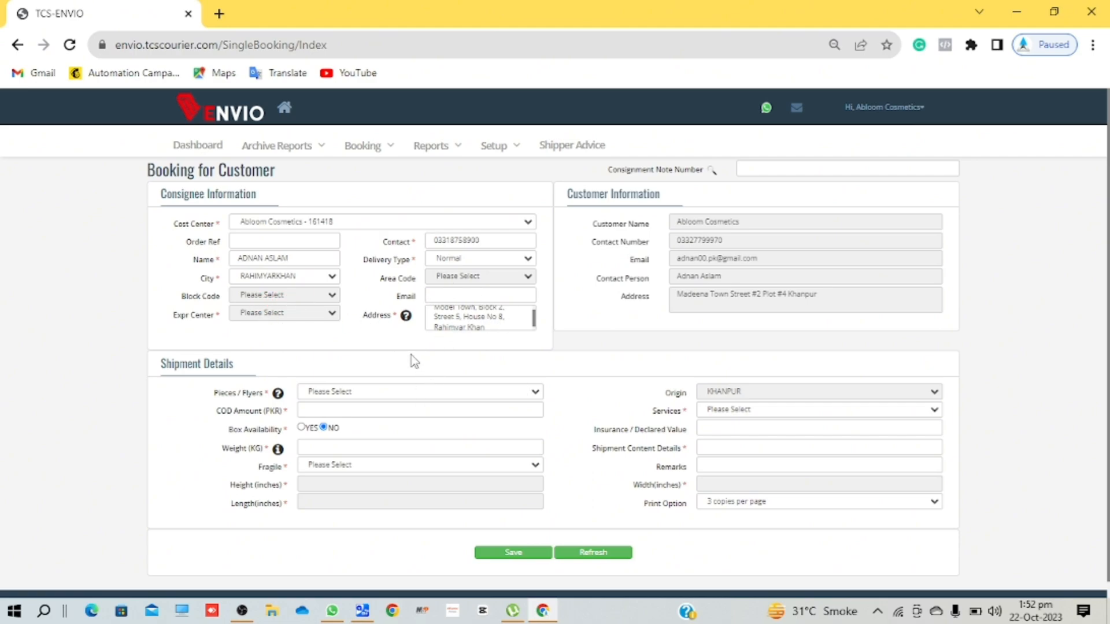
scroll(458, 326, "down", 1)
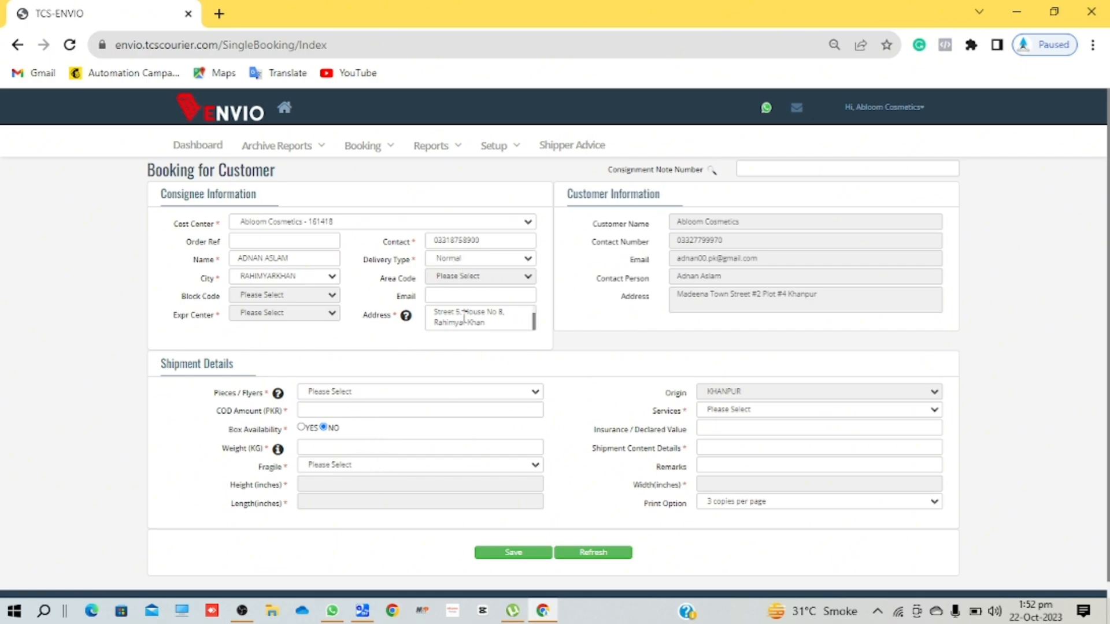
left_click(463, 265)
left_click(468, 296)
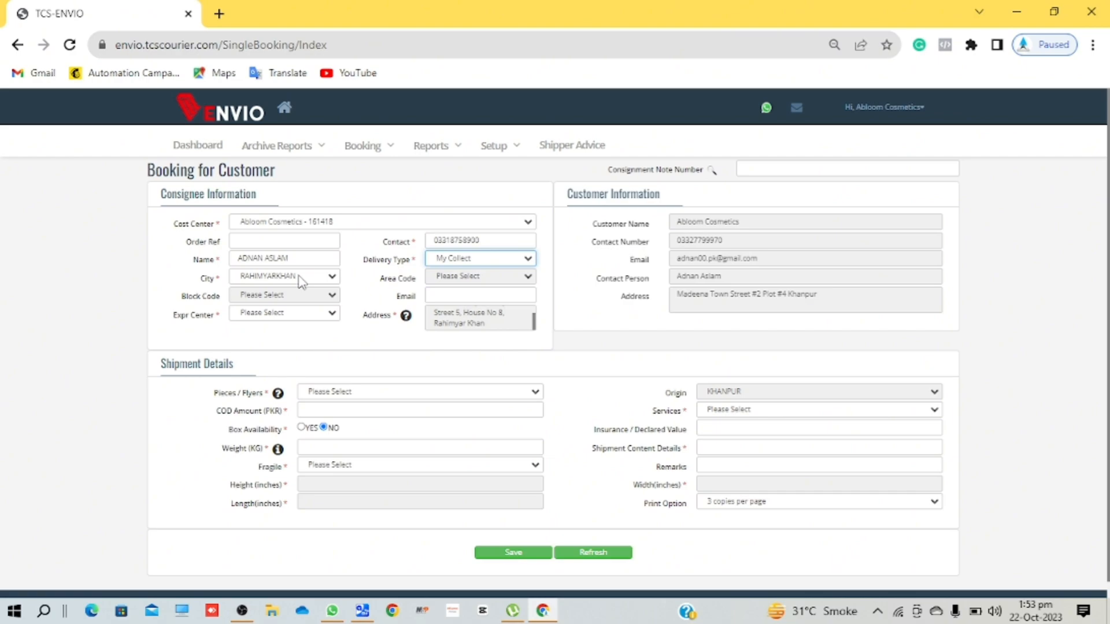
- Select Satellite Town Express Center as the express center and check the updated address
left_click(264, 320)
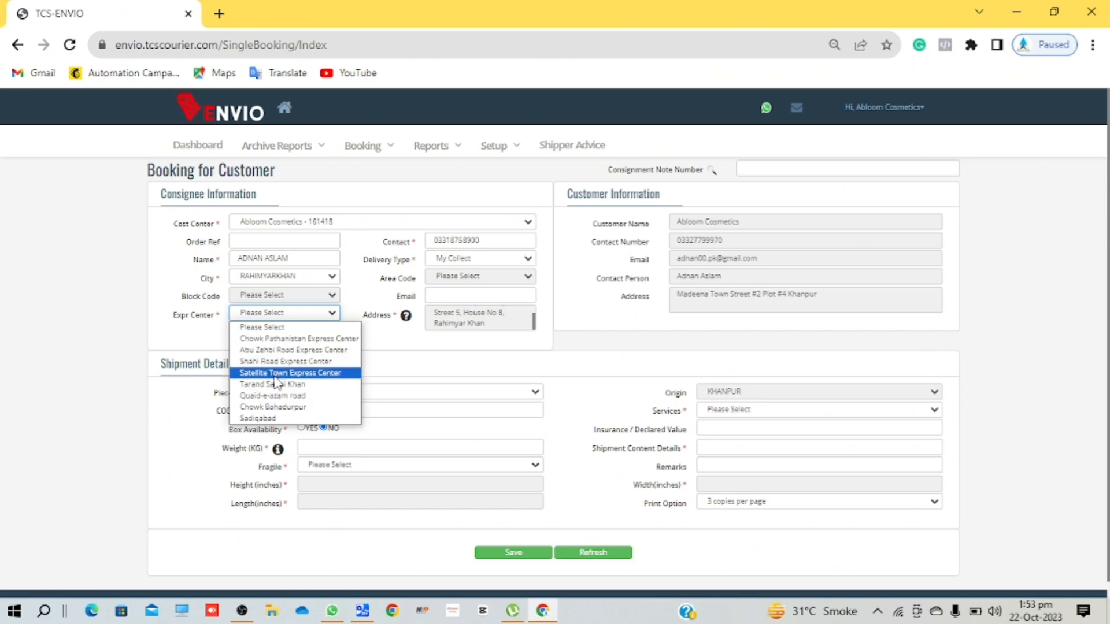
left_click(275, 375)
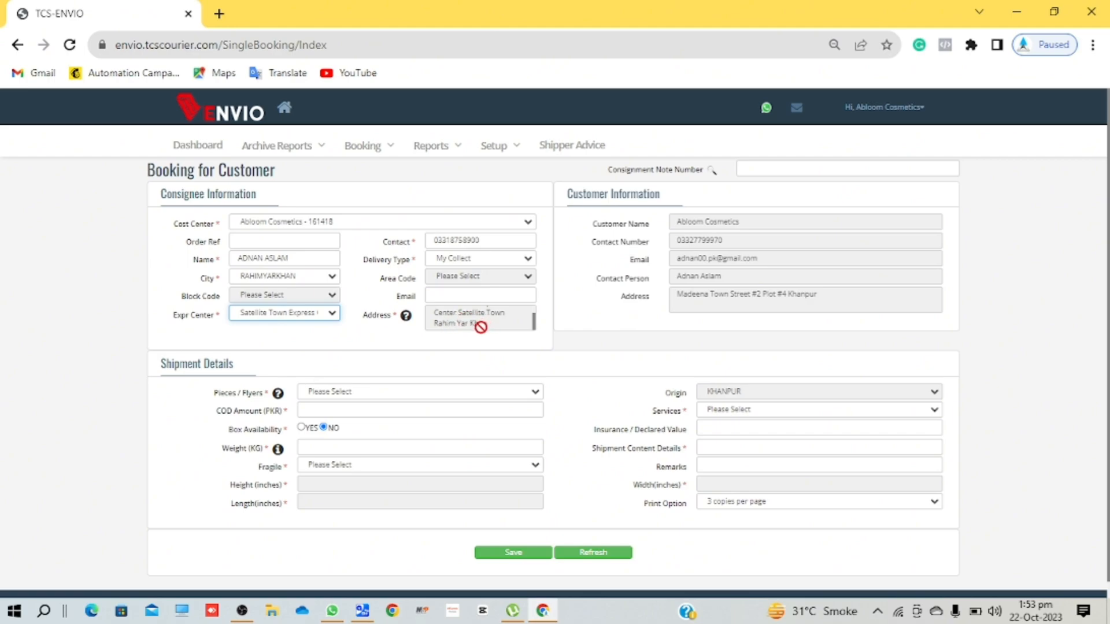
scroll(480, 327, "up", 1)
scroll(480, 327, "down", 1)
scroll(480, 321, "down", 1)
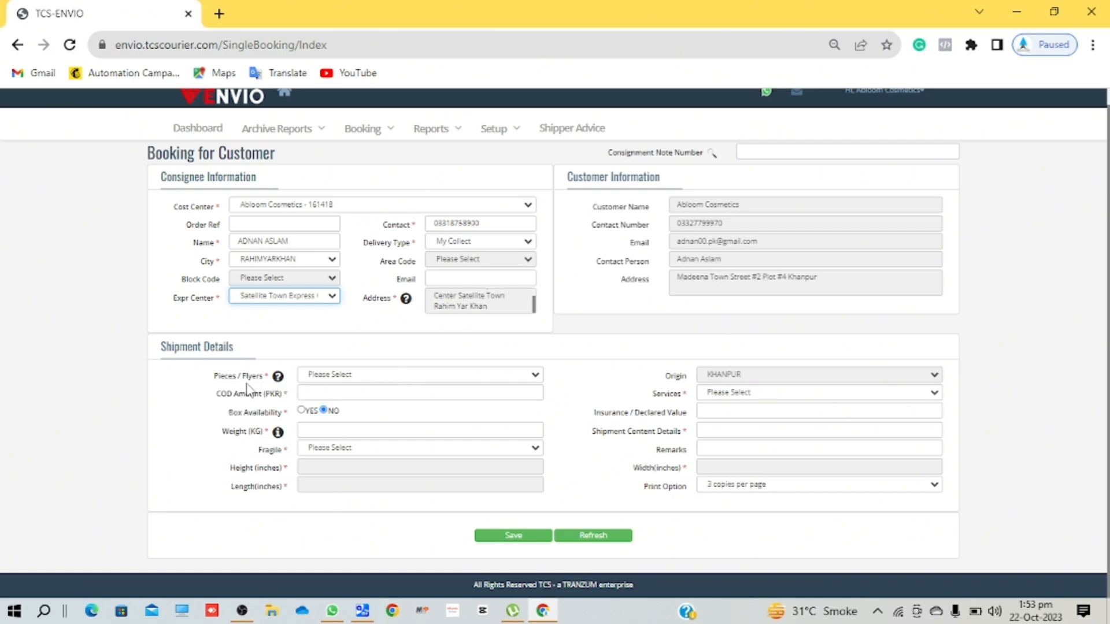
- Set pieces to 1, COD amount to 1000, weight to 0.5 kg, and Fragile to NO
left_click(370, 381)
left_click(344, 401)
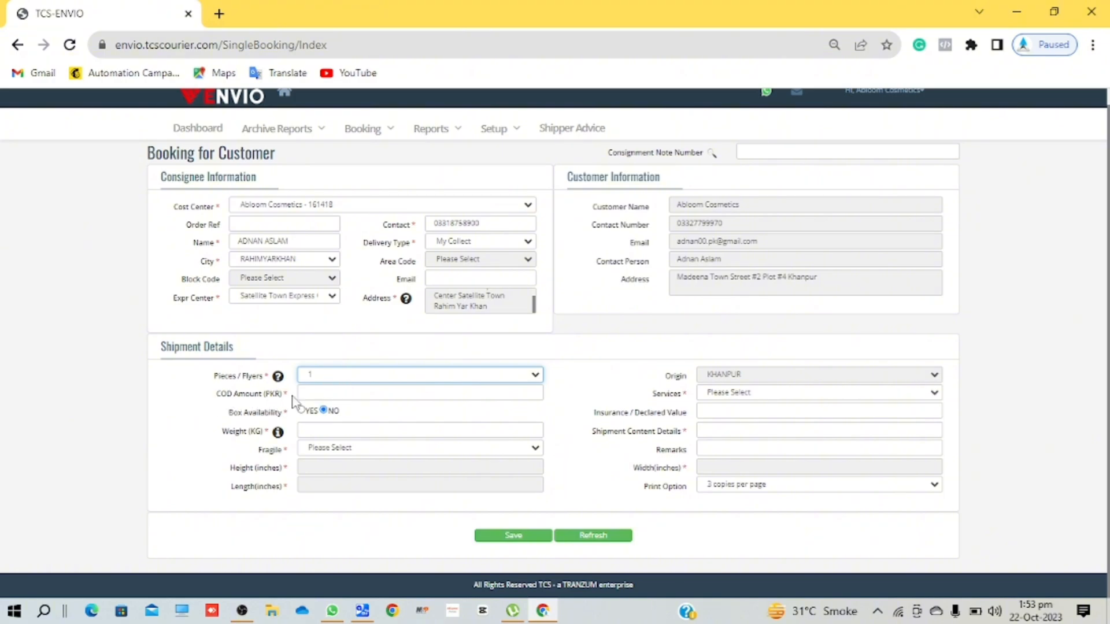
left_click(329, 395)
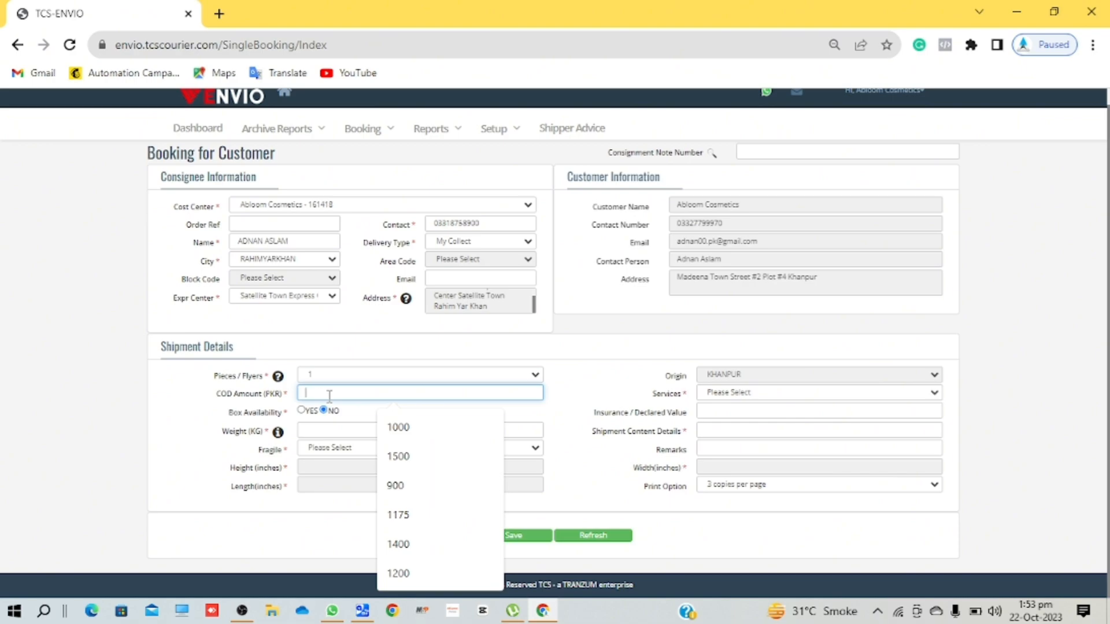
left_click(434, 438)
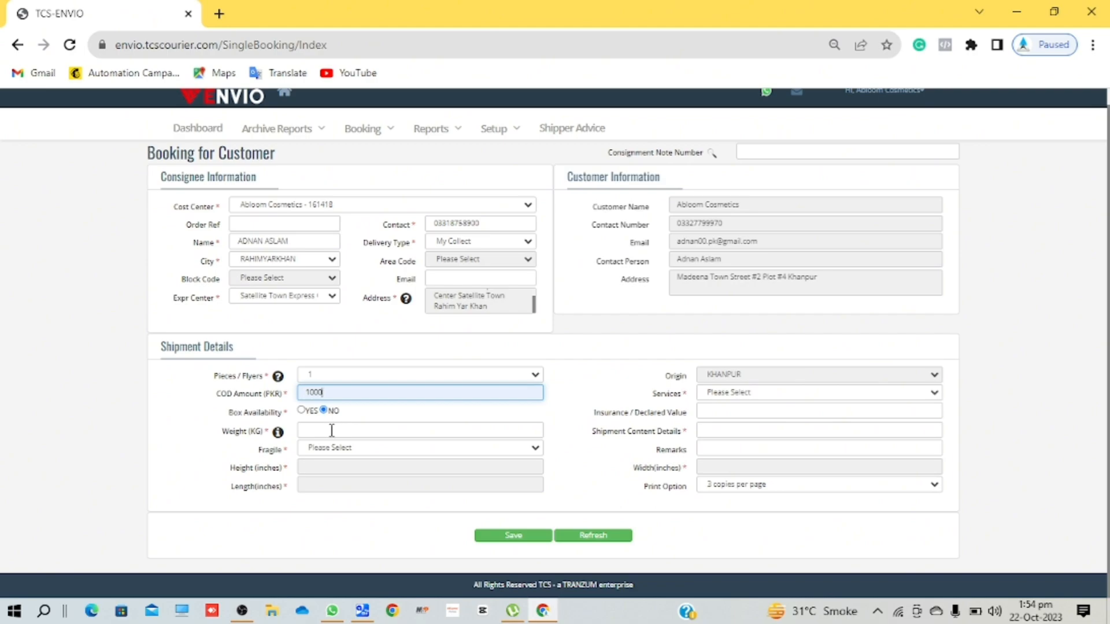
left_click(332, 430)
left_click(438, 476)
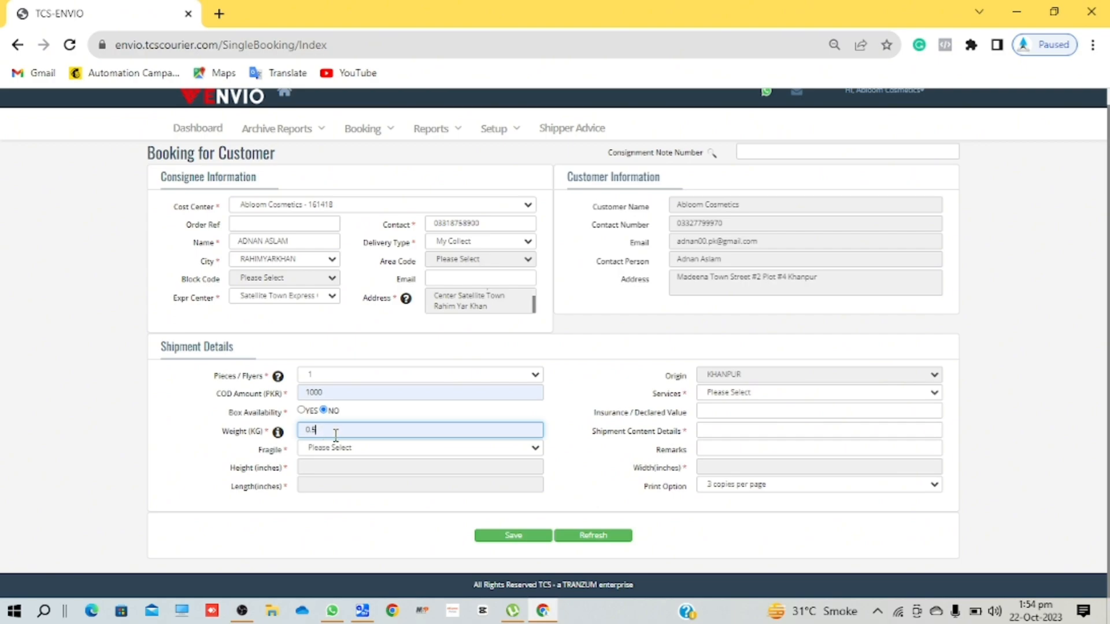
left_click(382, 450)
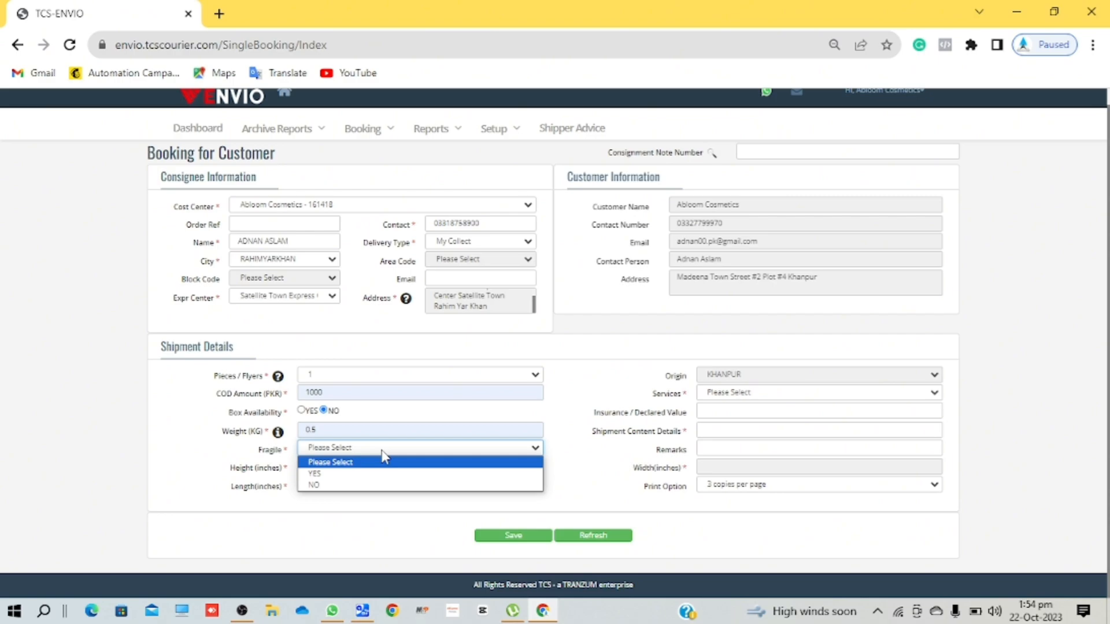
left_click(322, 485)
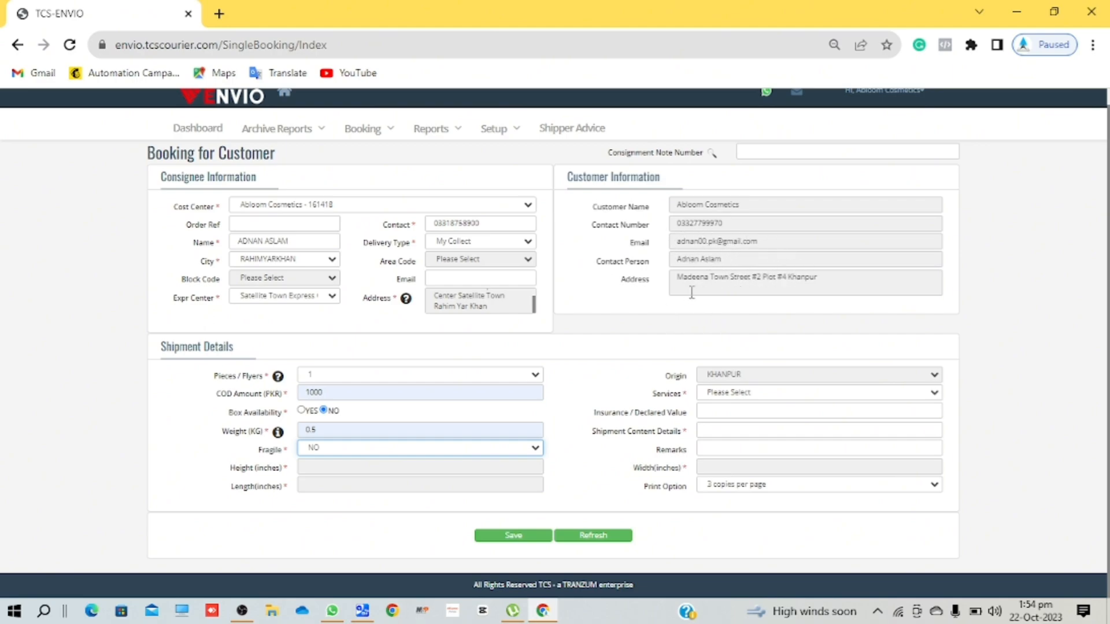
- Select the MYO (SELF COLLECTION) service and reconfirm My Collect as the delivery type
left_click(735, 398)
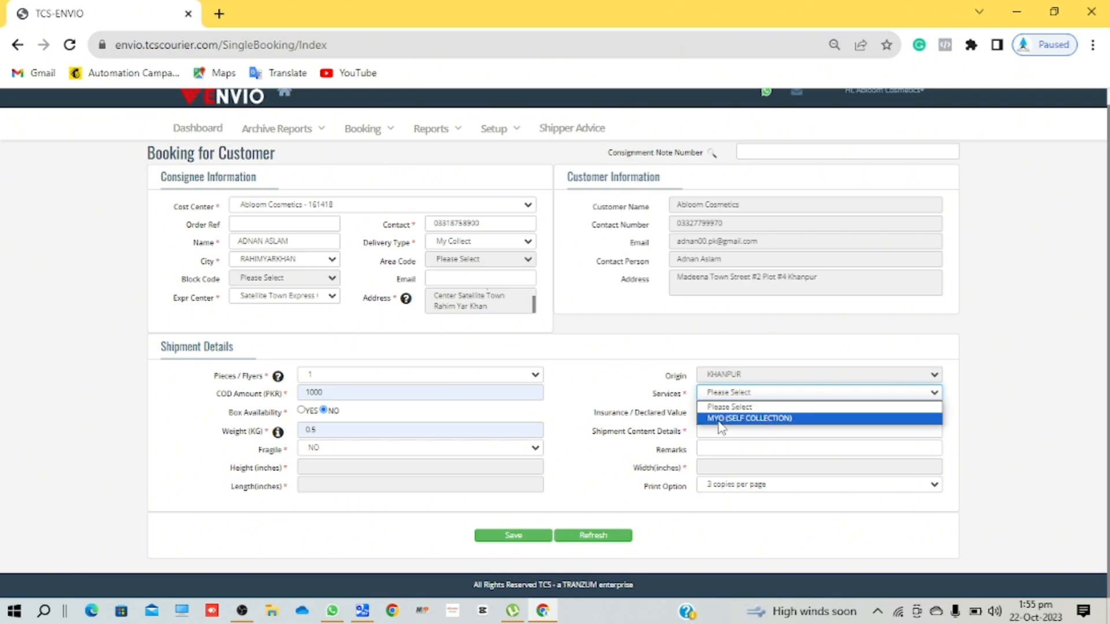
left_click(753, 418)
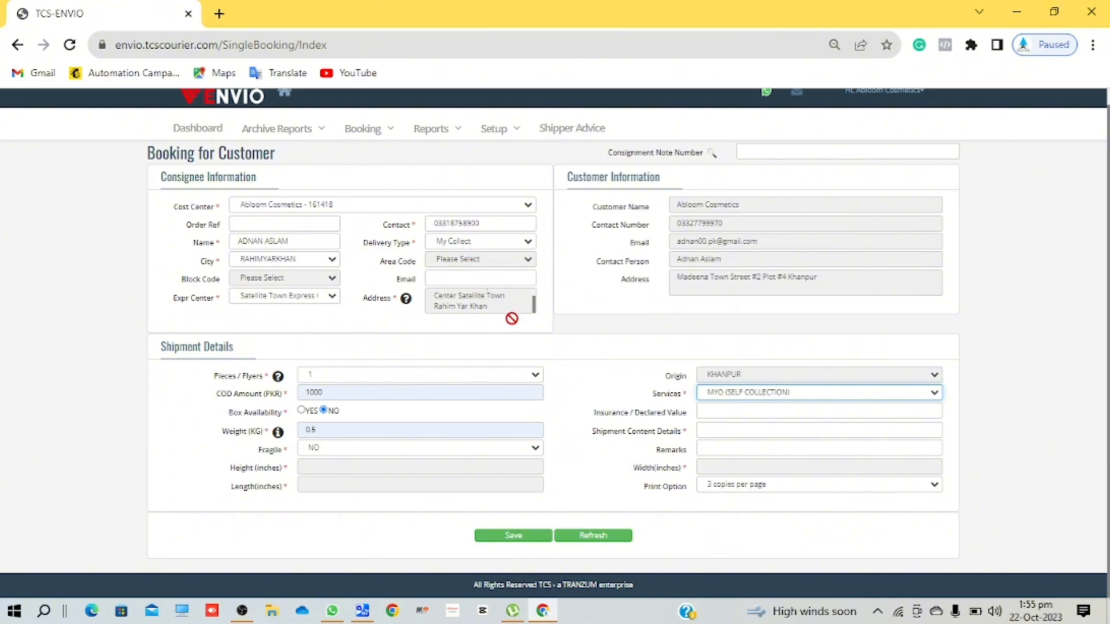
left_click(466, 242)
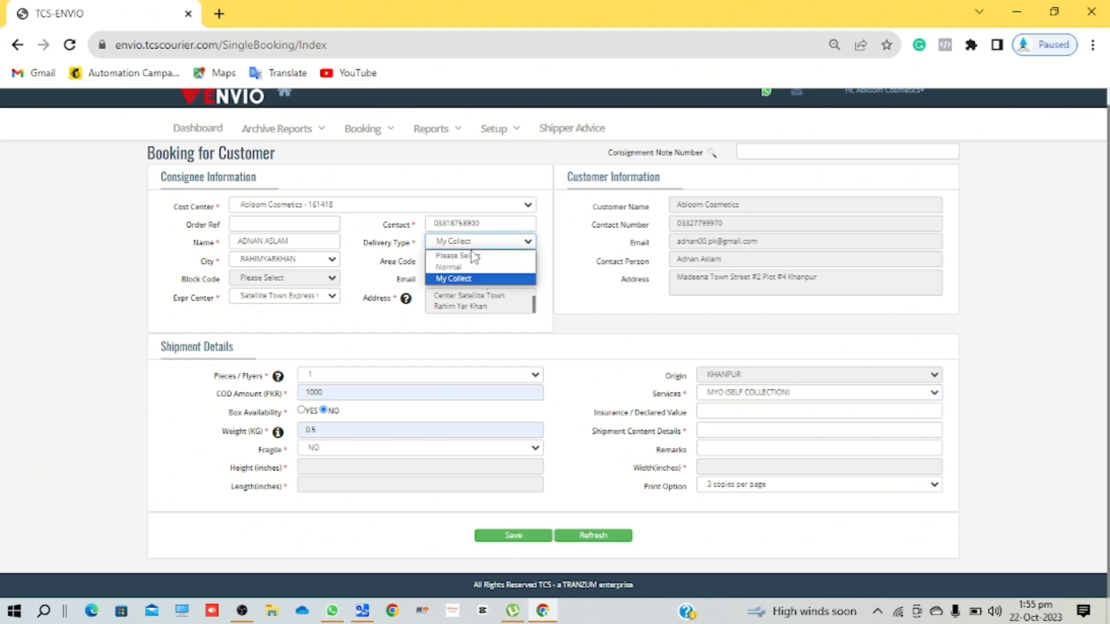
left_click(404, 229)
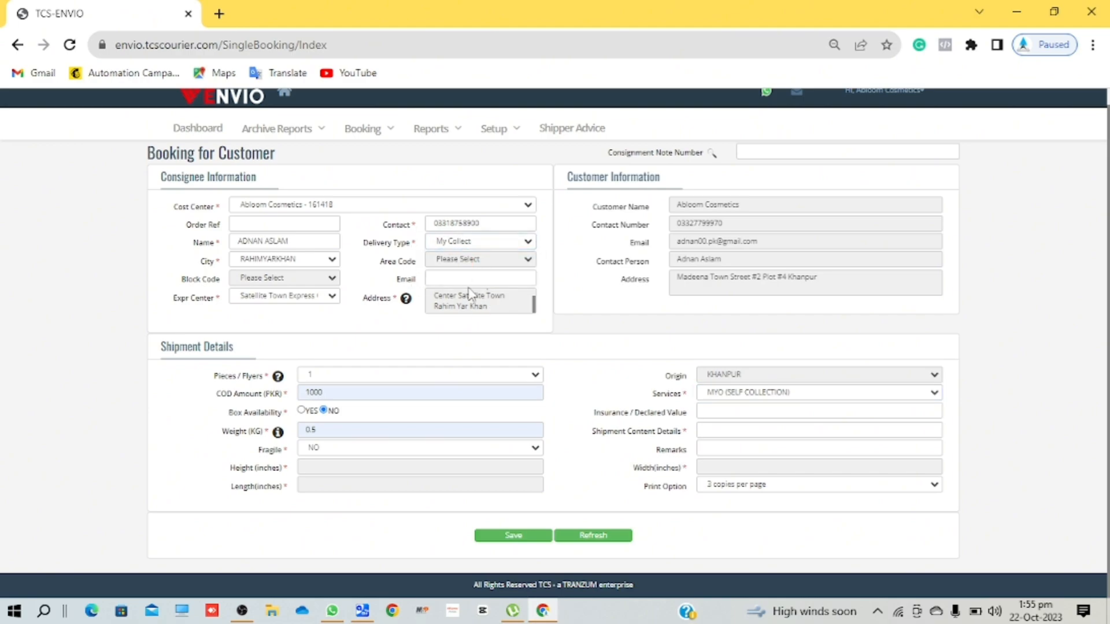
left_click(746, 395)
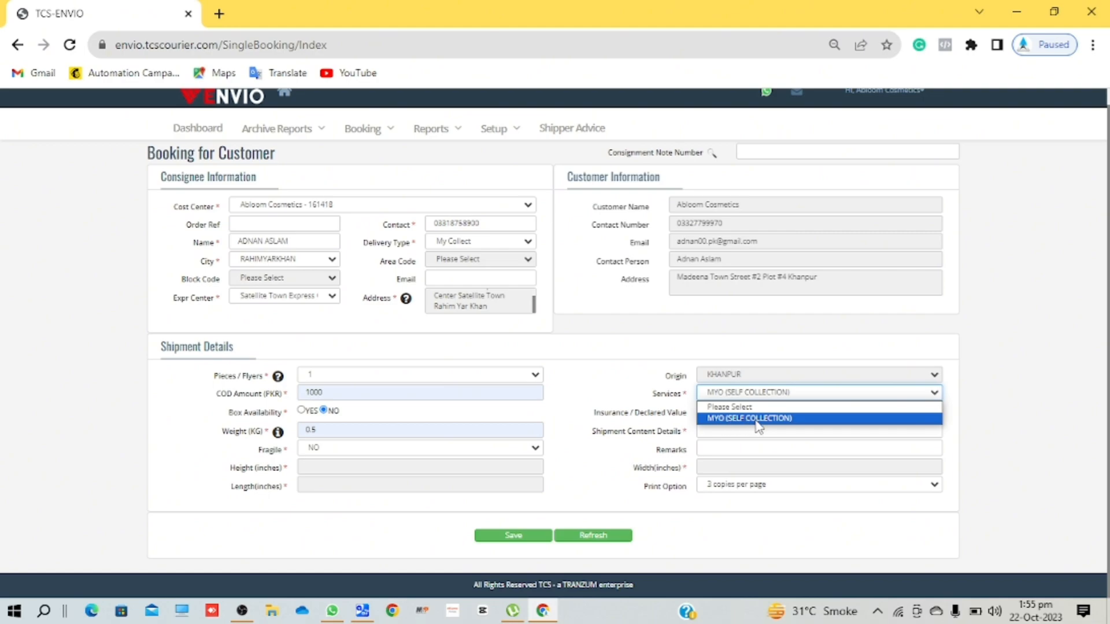
left_click(680, 403)
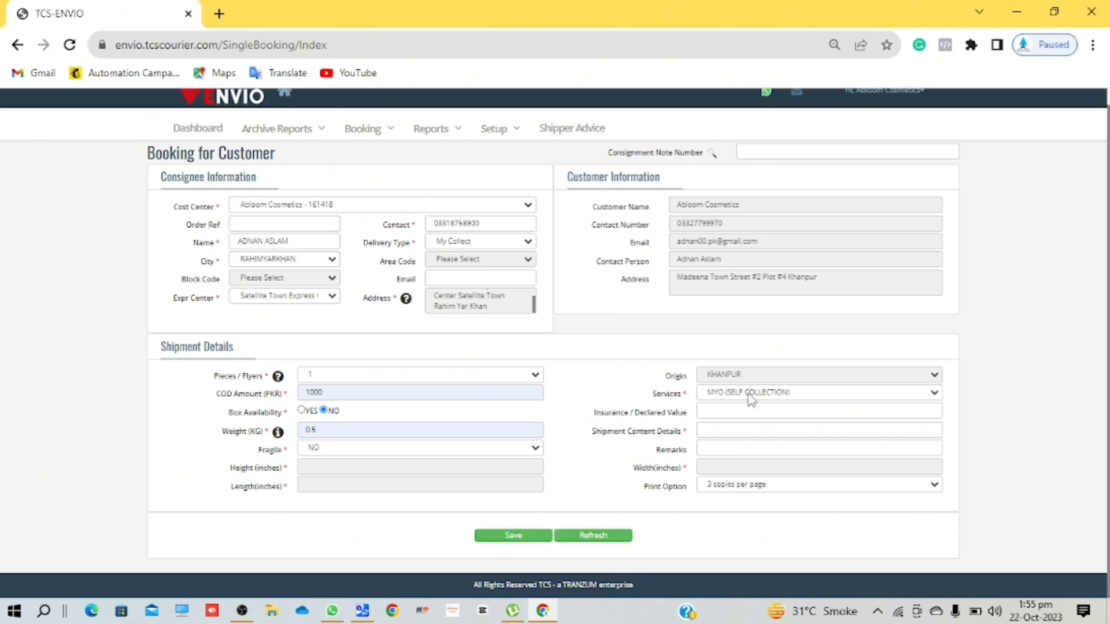
left_click(720, 413)
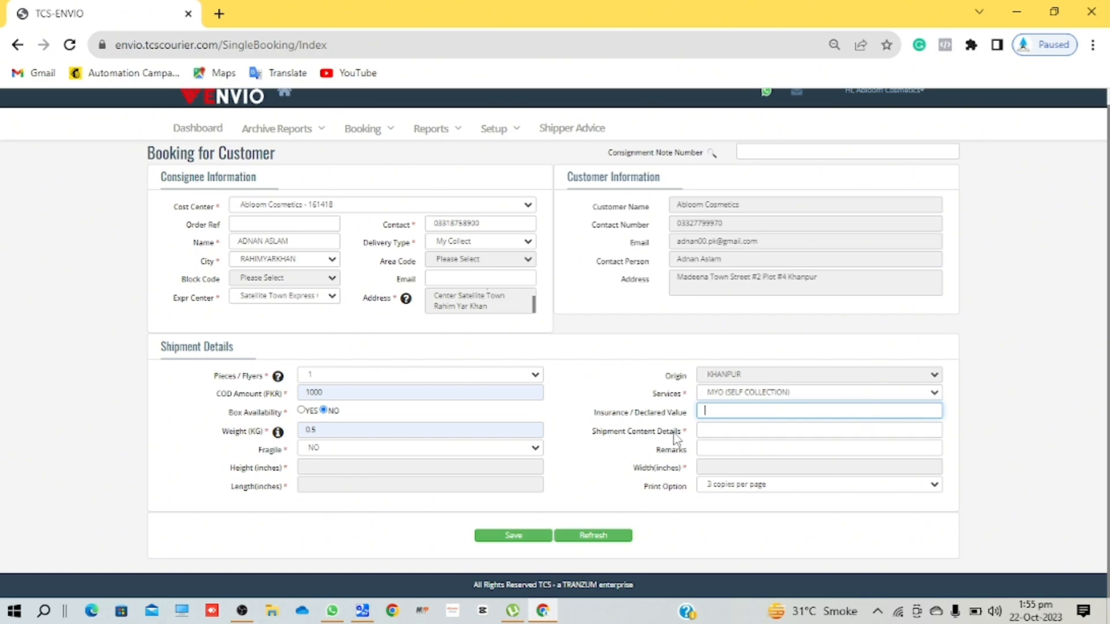
- Pick Cosmetics from the autocomplete as the shipment content details and leave the remarks blank
left_click(710, 433)
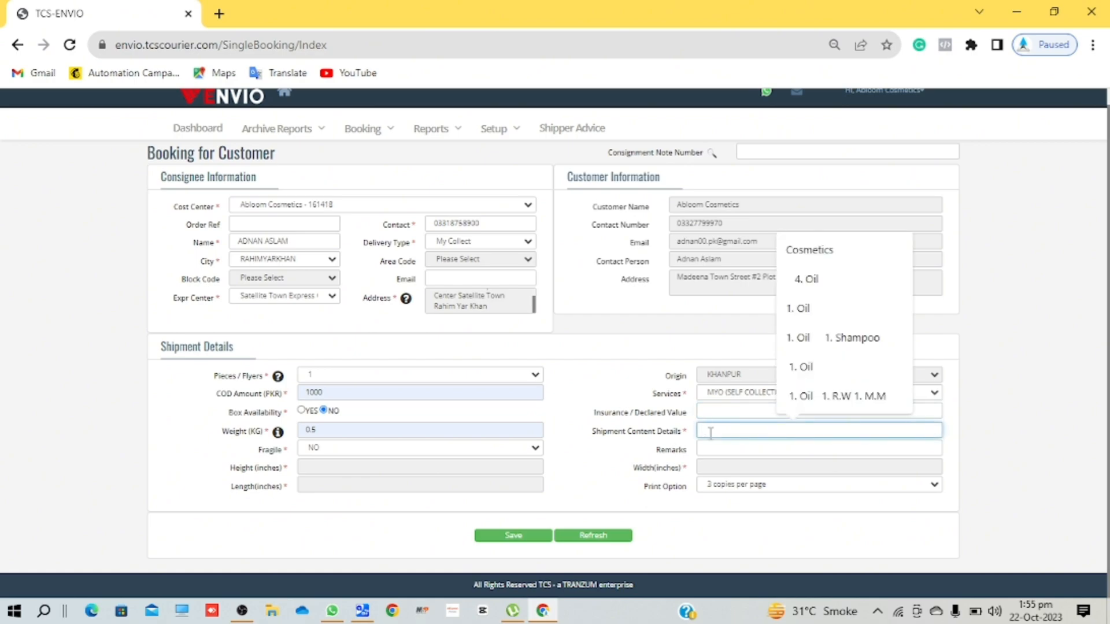
type("co")
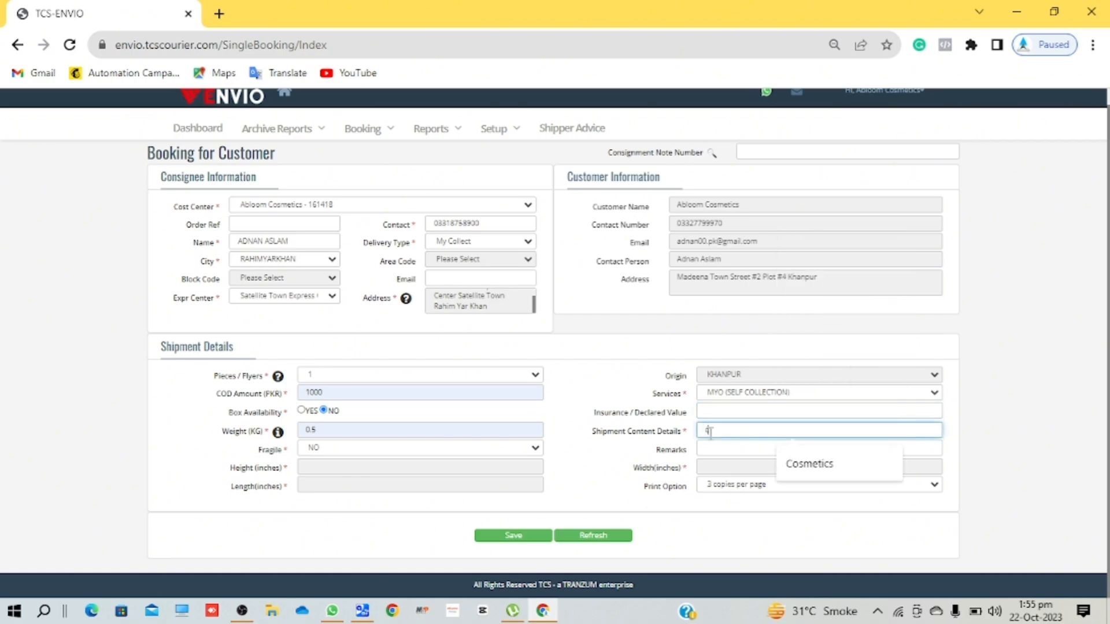
left_click(809, 464)
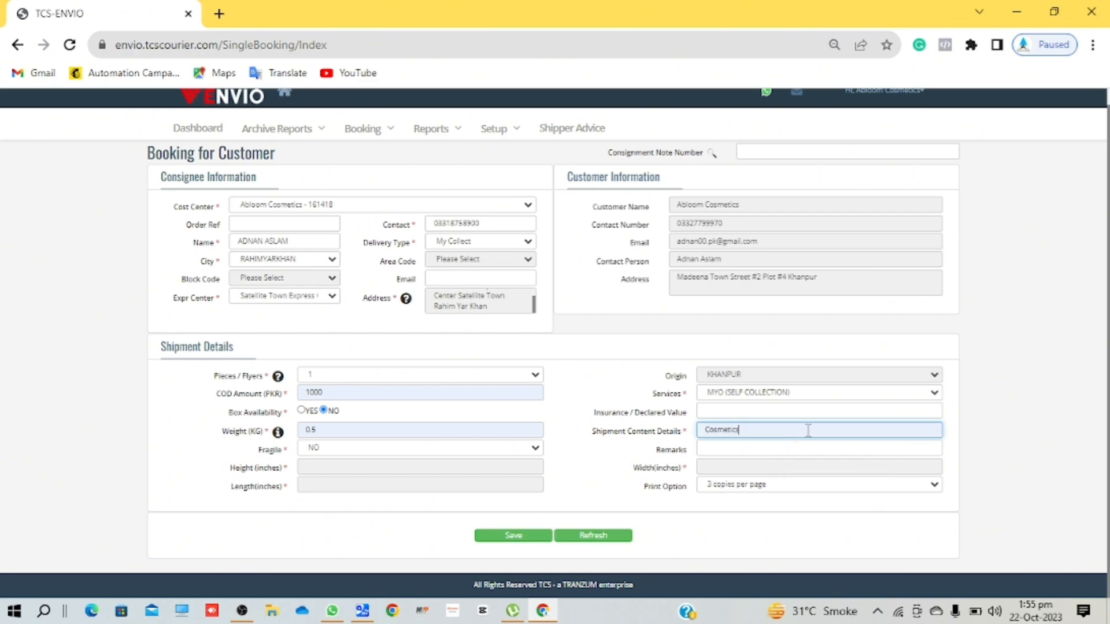
left_click(769, 449)
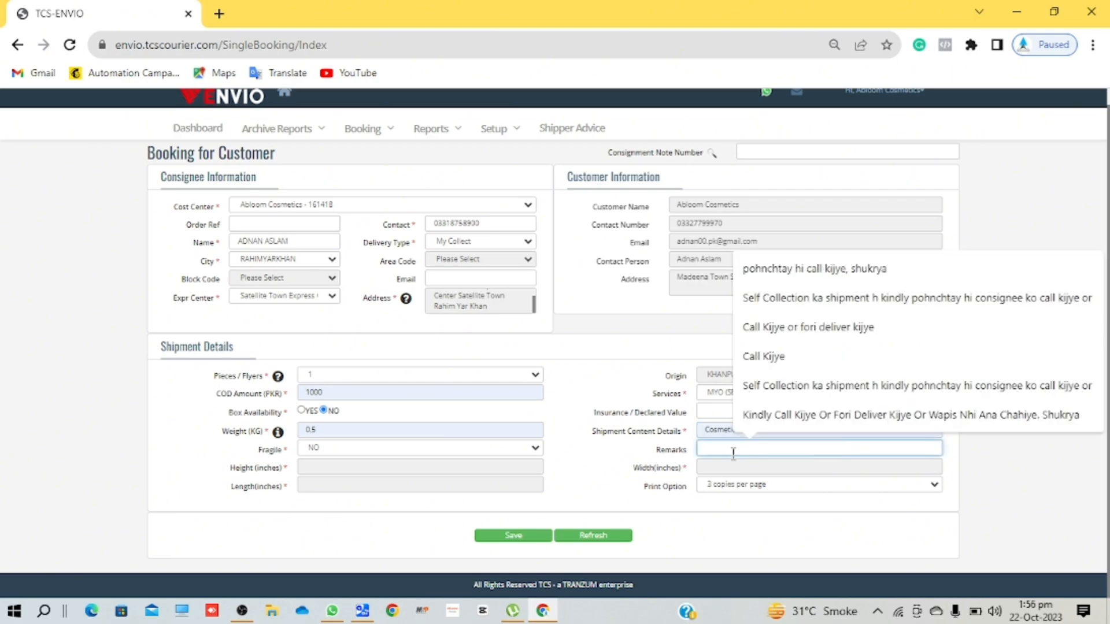
left_click(621, 375)
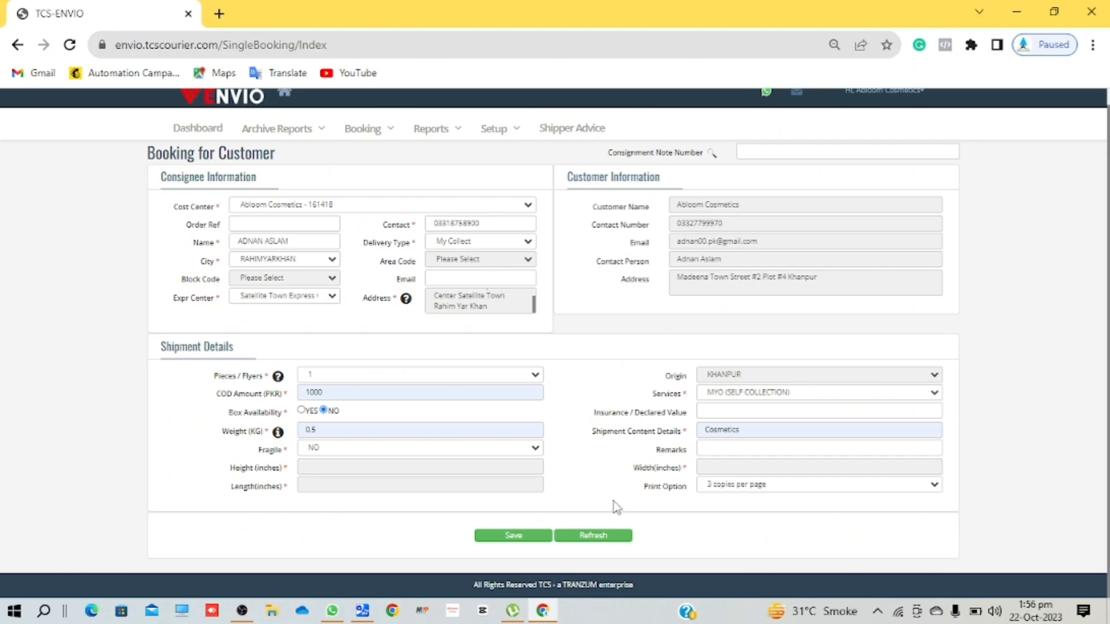
- Save the shipment booking and open its barcode label for printing
left_click(509, 538)
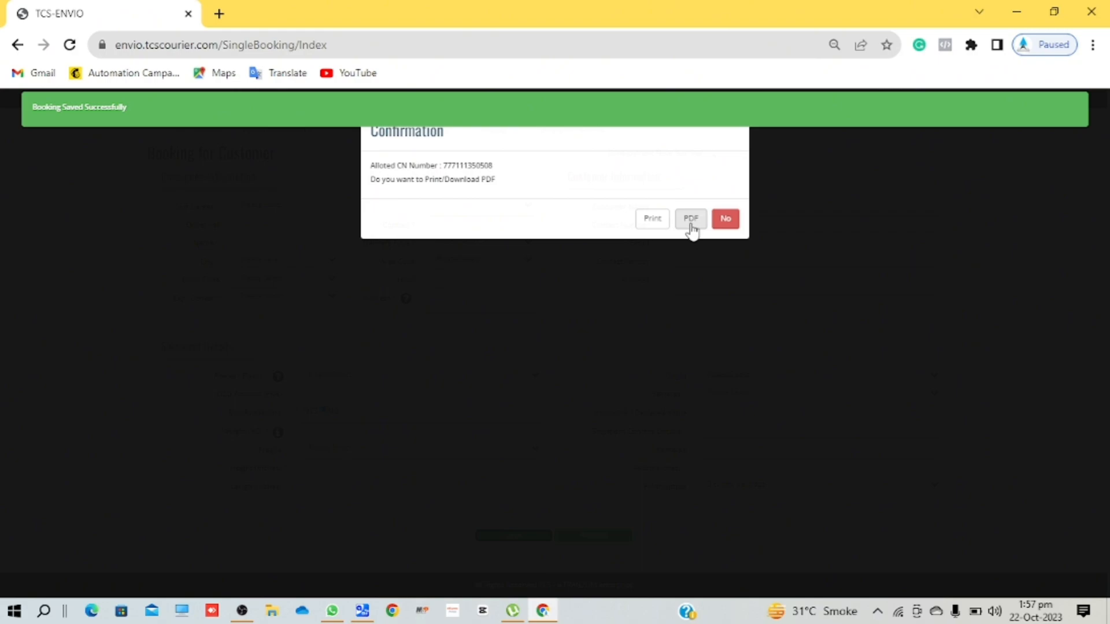
left_click(652, 220)
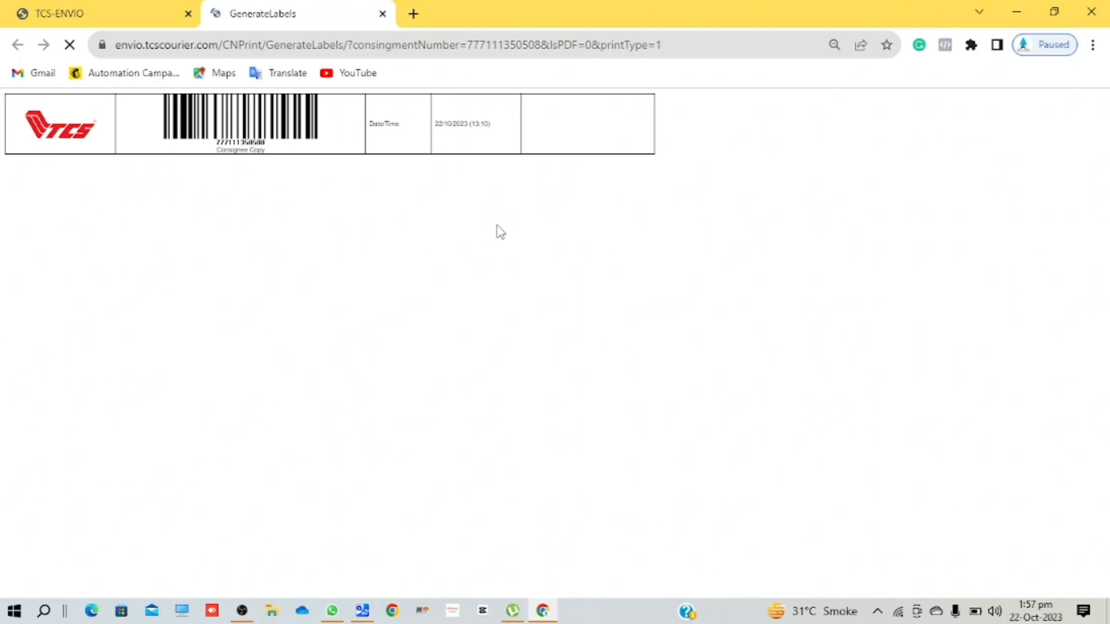
scroll(453, 337, "down", 3)
scroll(453, 337, "up", 2)
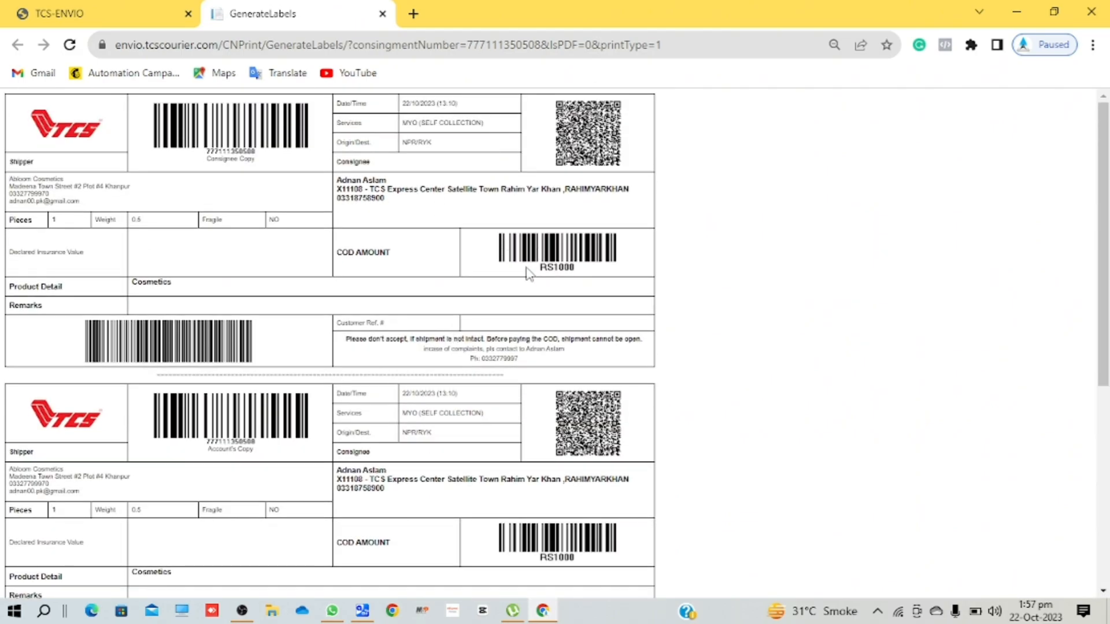
right_click(426, 260)
left_click(477, 346)
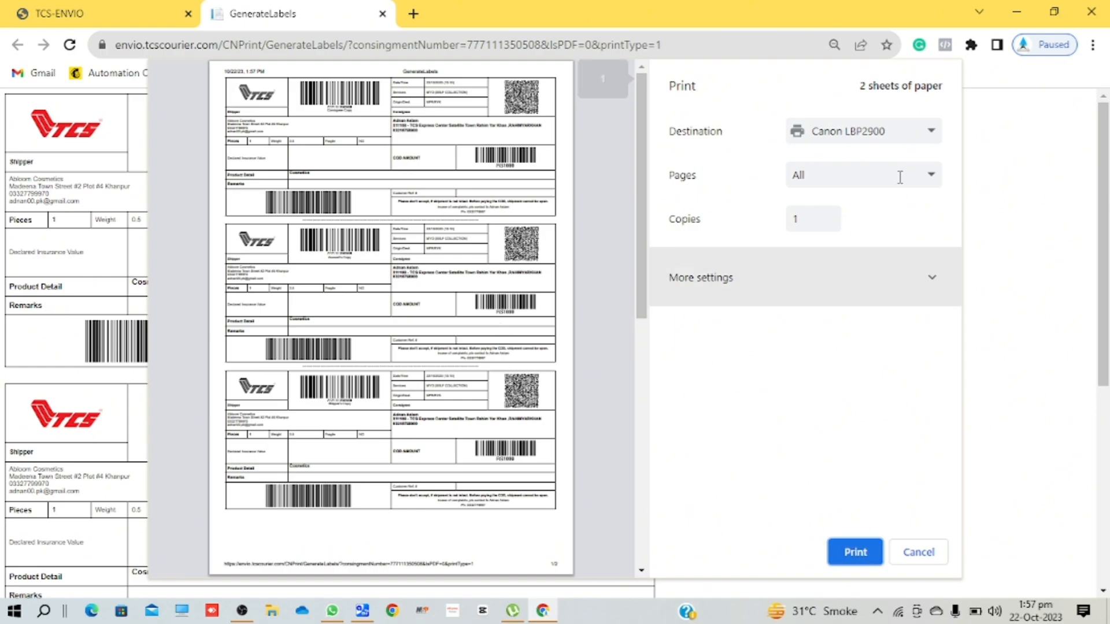
left_click(891, 139)
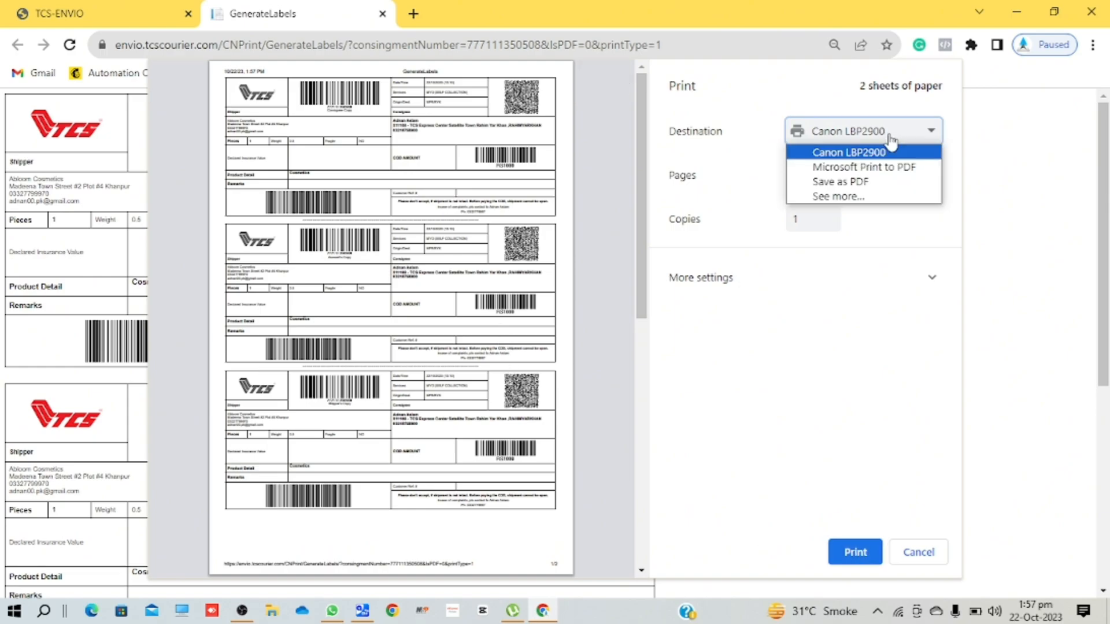
left_click(855, 183)
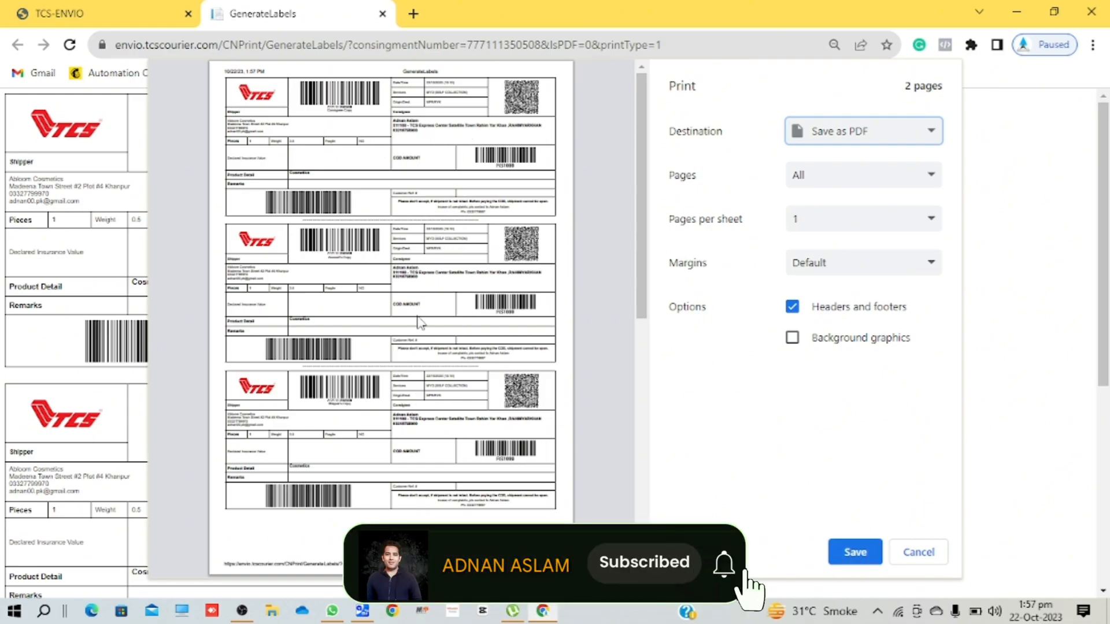
scroll(421, 322, "up", 3)
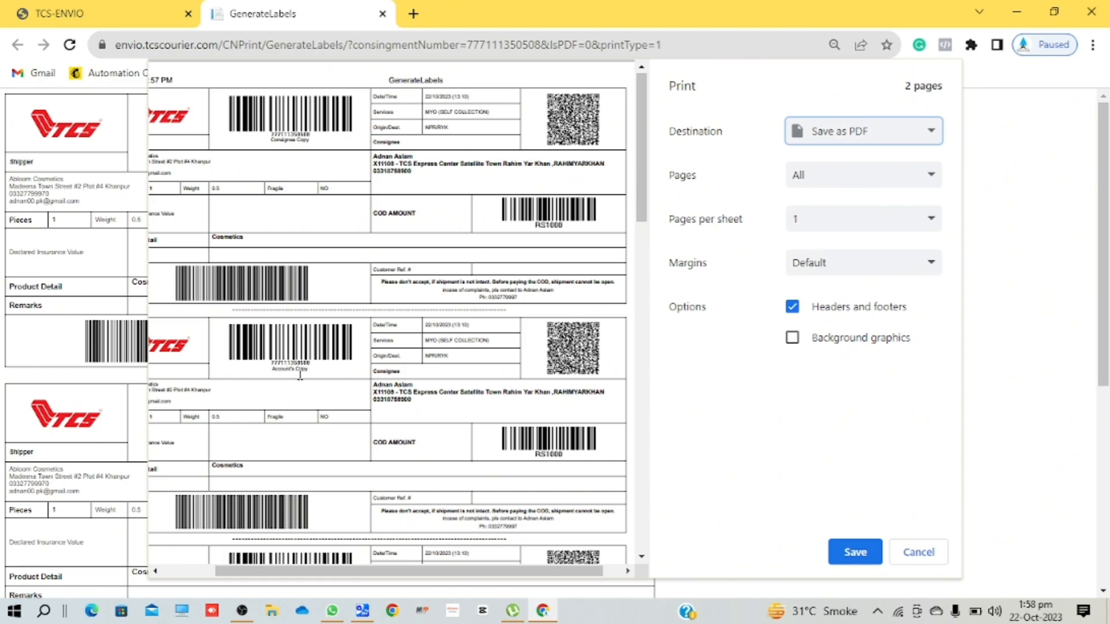
scroll(300, 375, "down", 3)
scroll(300, 373, "down", 1)
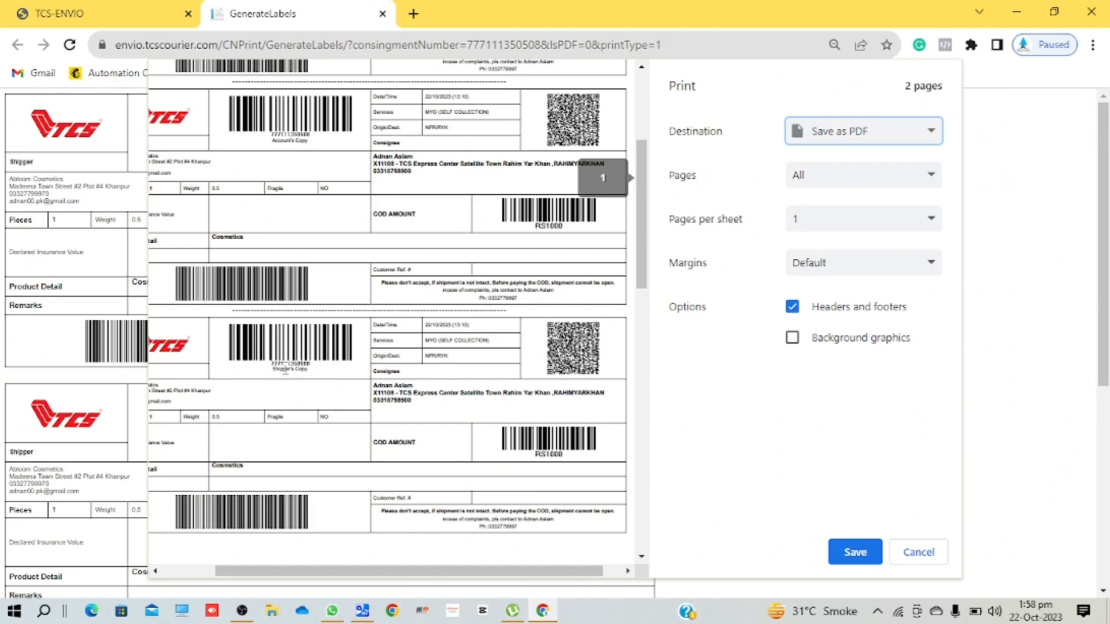
scroll(334, 383, "down", 1)
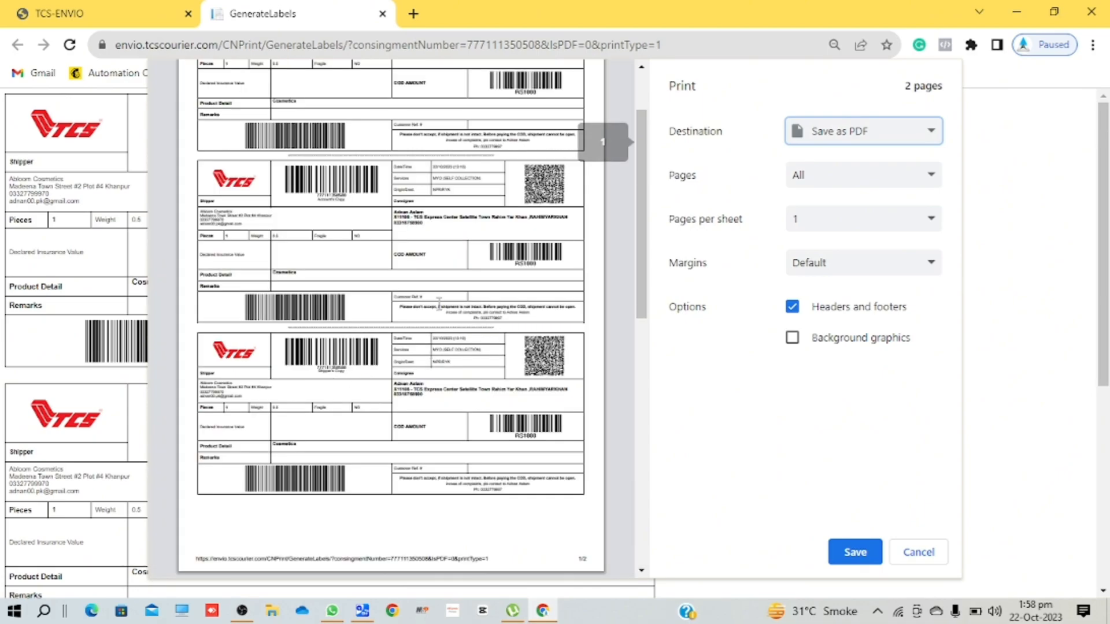
left_click(924, 553)
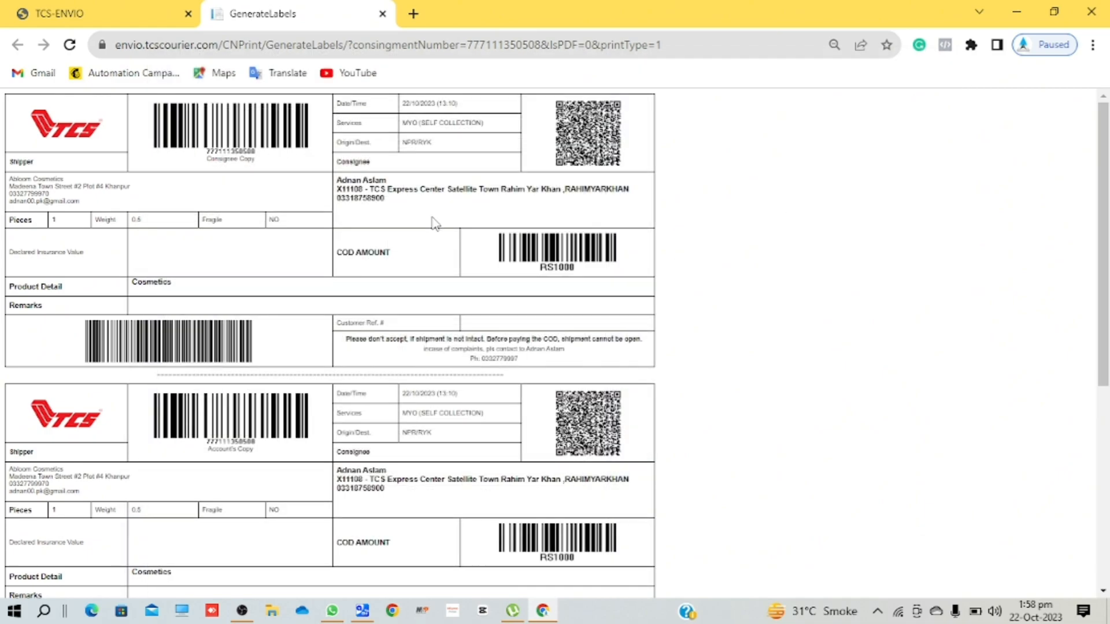
- Close the GenerateLabels tab and go to Booking > Generate Load Sheet
left_click(384, 13)
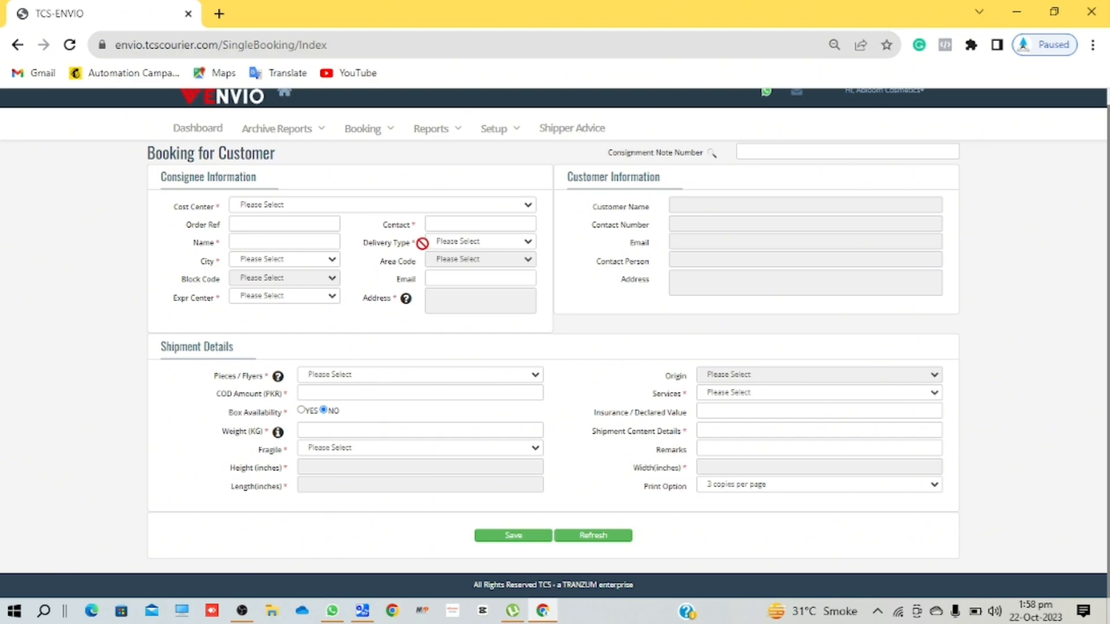
left_click(381, 137)
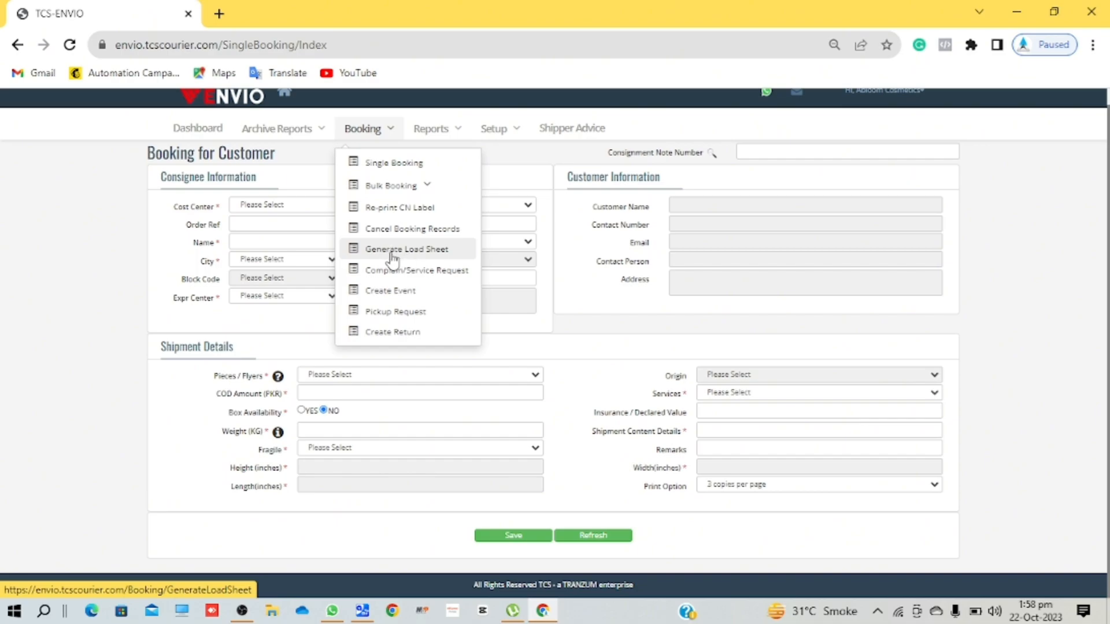
left_click(444, 254)
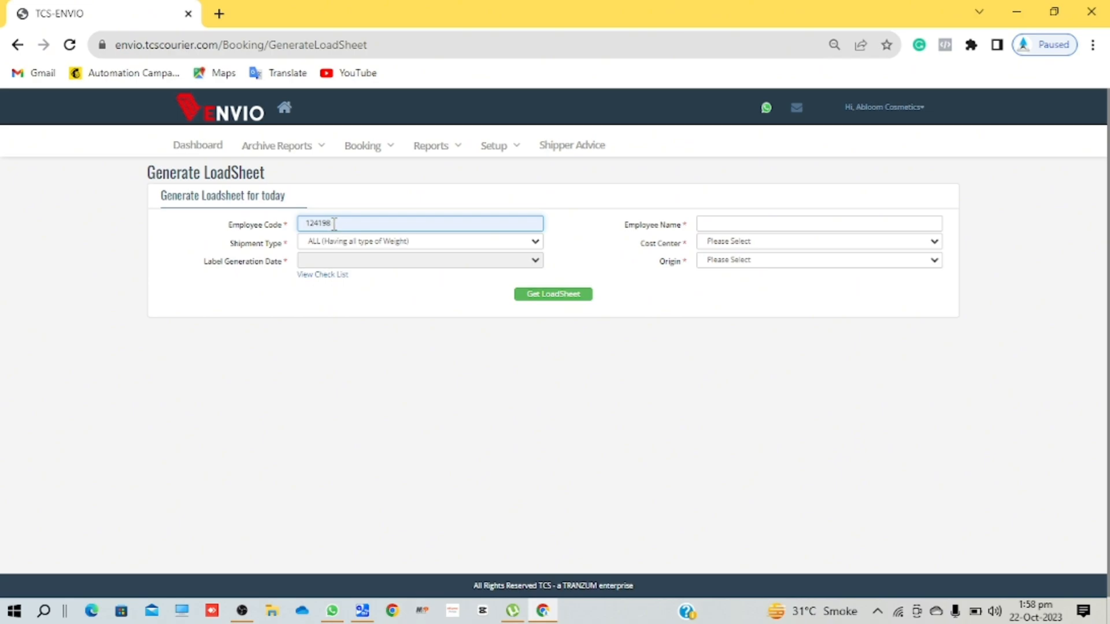
- Fetch load sheet consignments for the company cost center, Shipment Type ALL, label date 22/10/2023
left_click(737, 226)
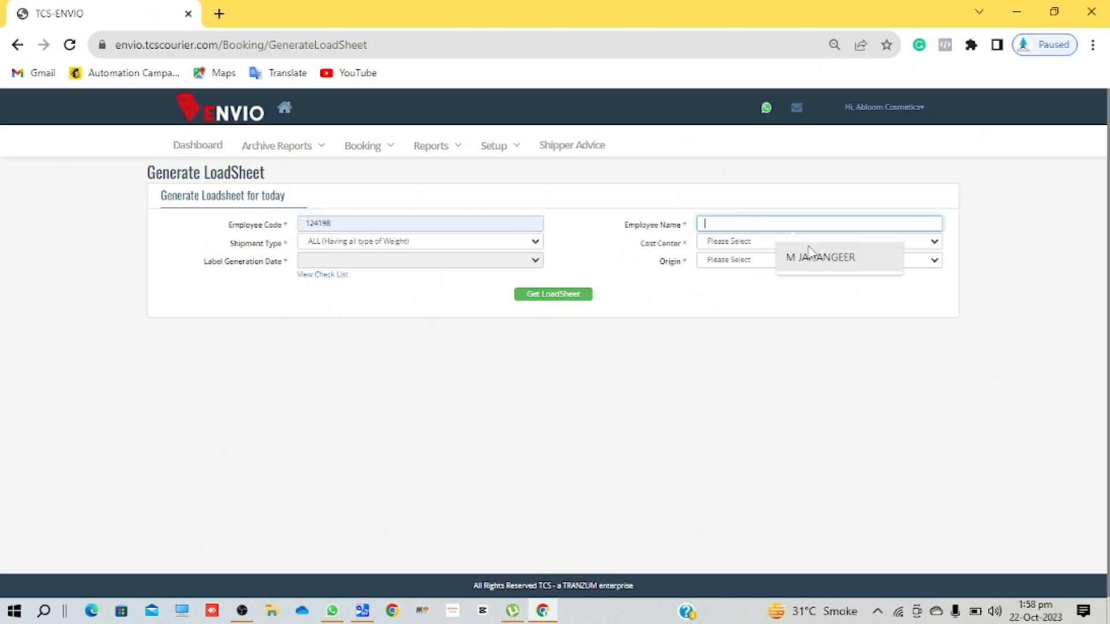
left_click(820, 260)
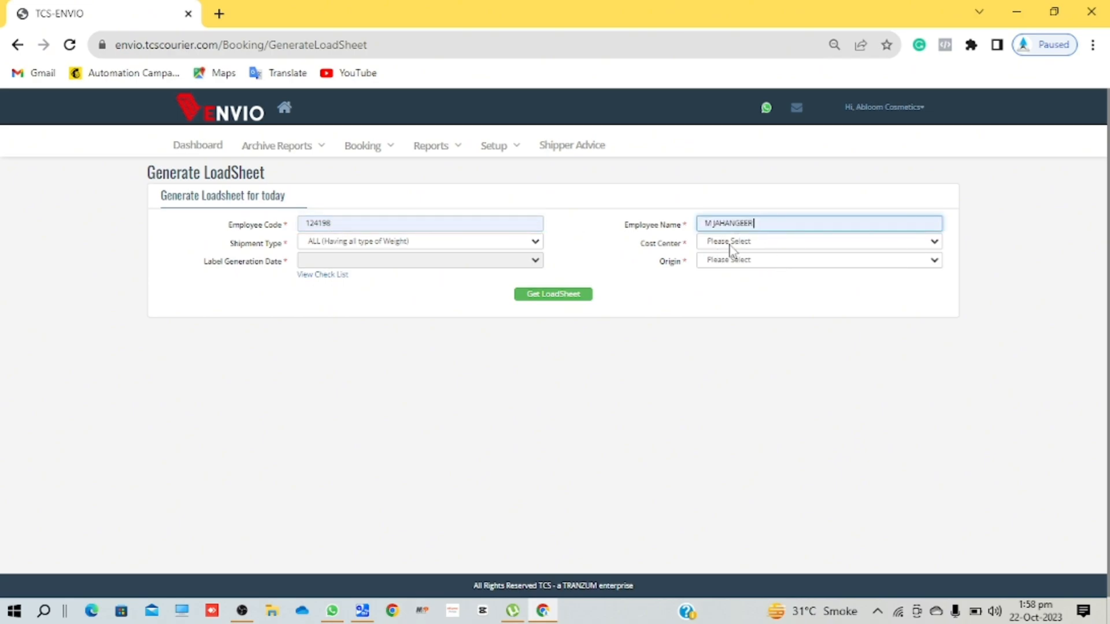
left_click(733, 244)
left_click(750, 268)
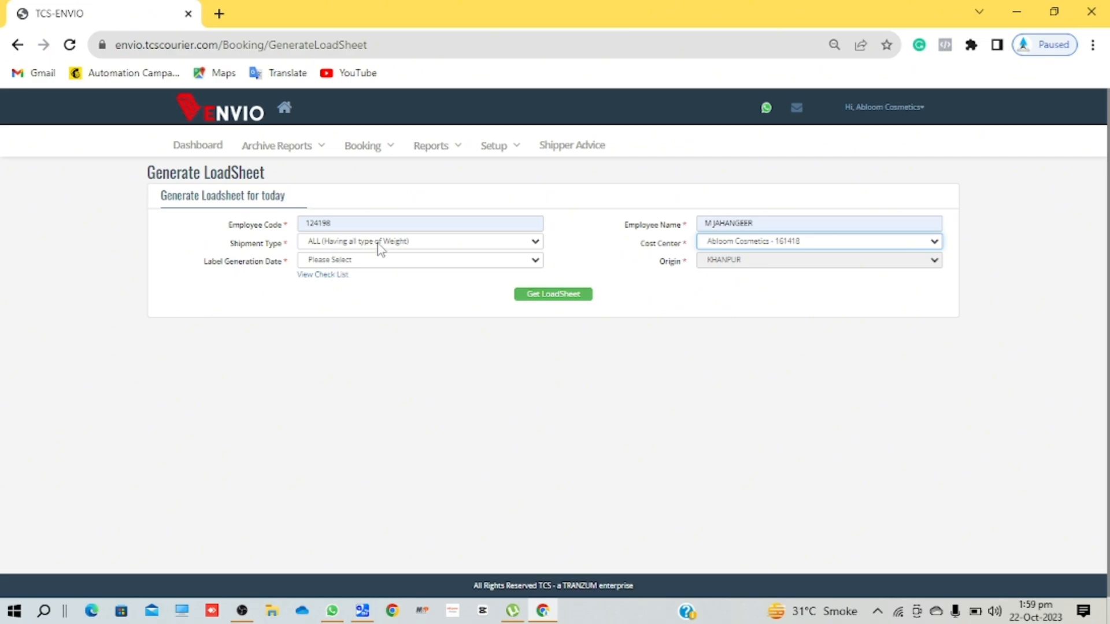
left_click(380, 248)
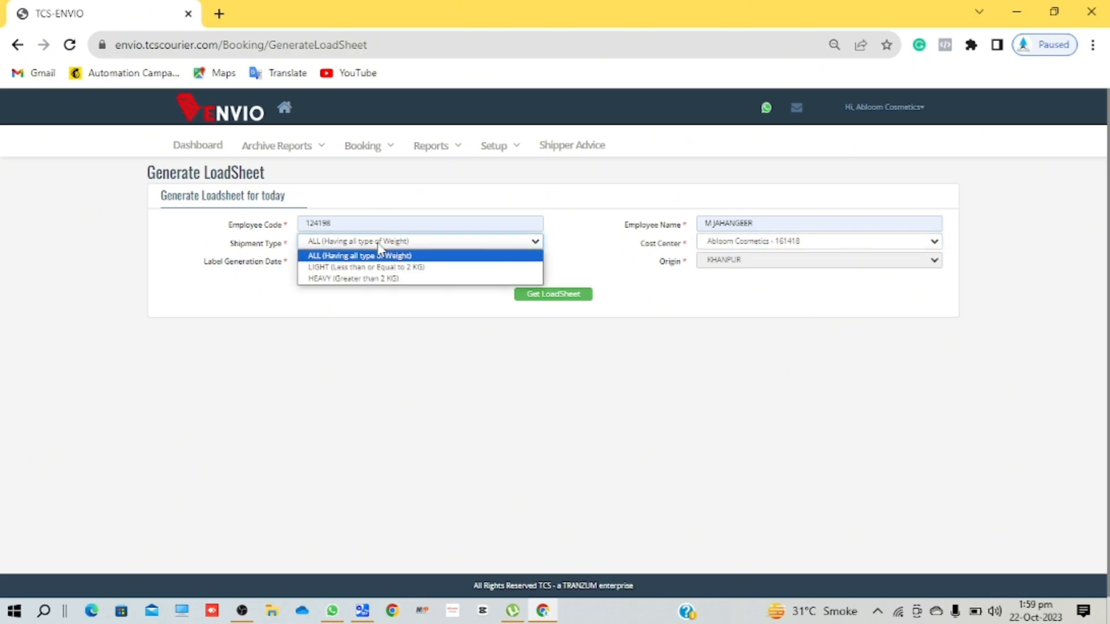
left_click(378, 307)
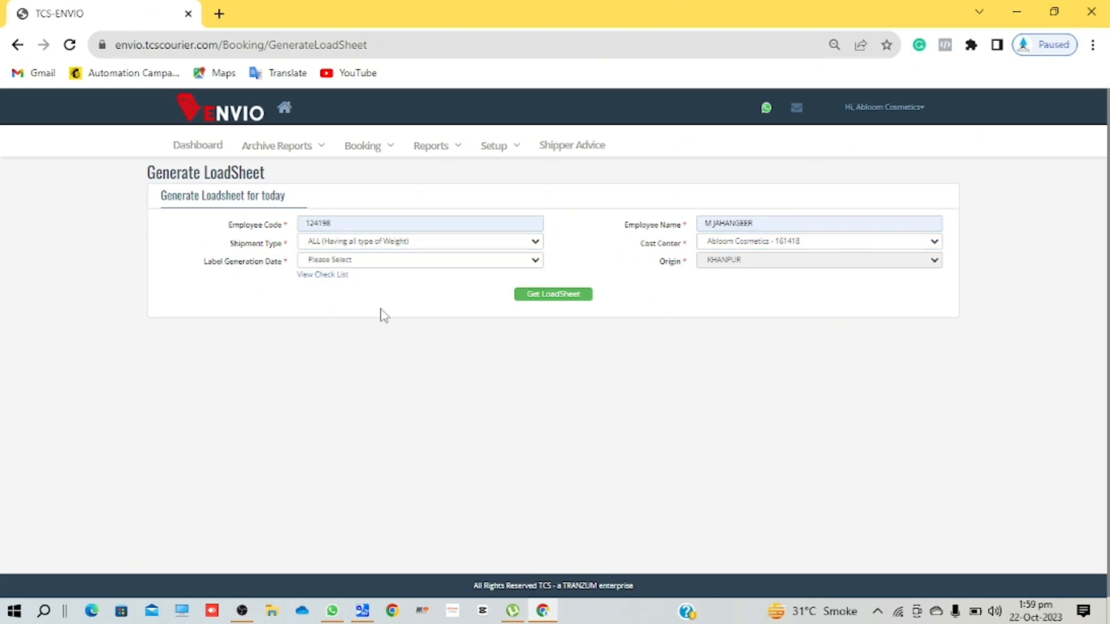
left_click(379, 261)
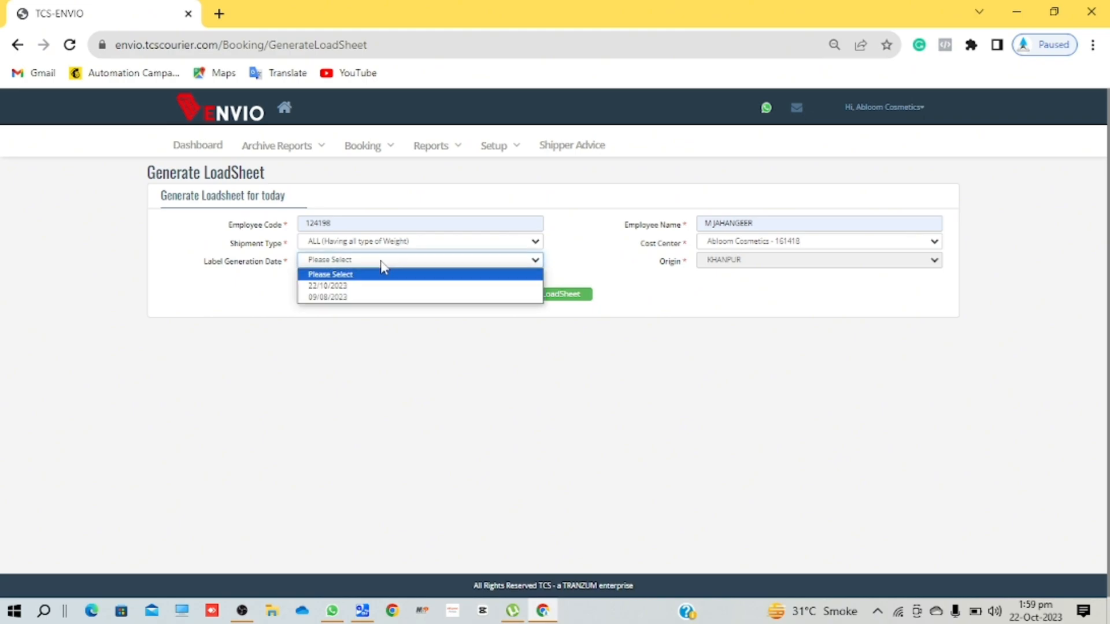
left_click(340, 287)
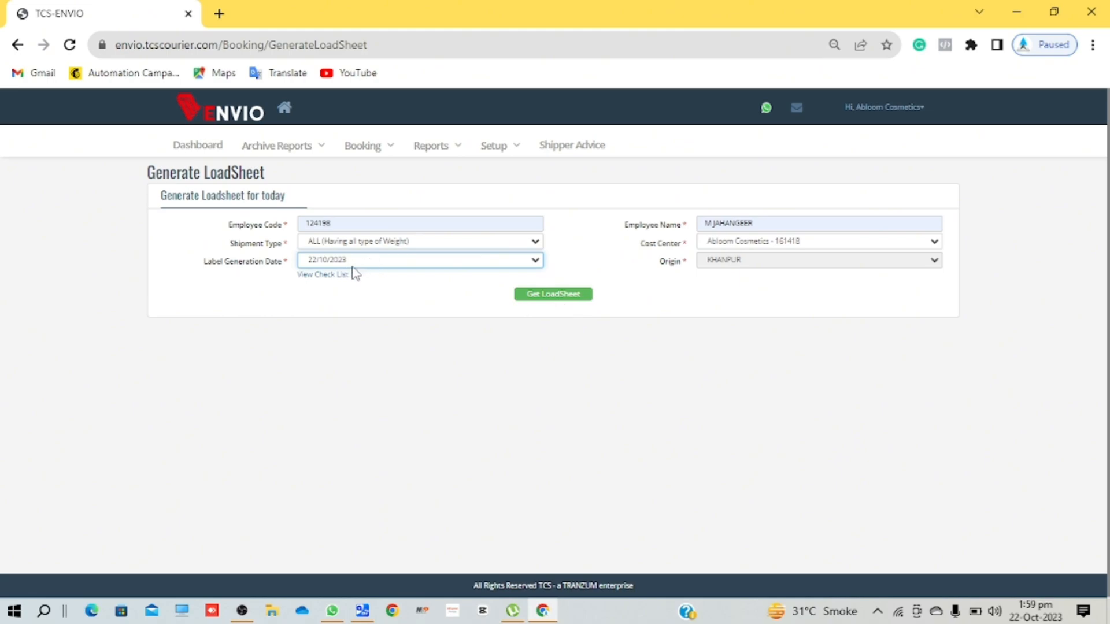
left_click(551, 296)
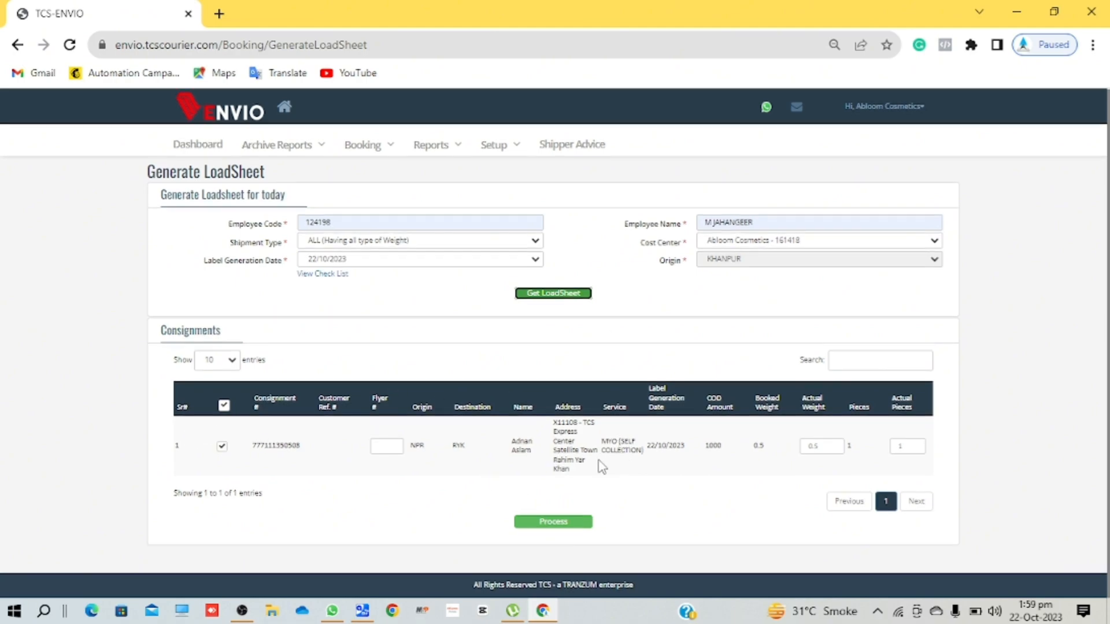
- Process the RYK consignment into a Goods Load Sheet and open it for printing
left_click(554, 524)
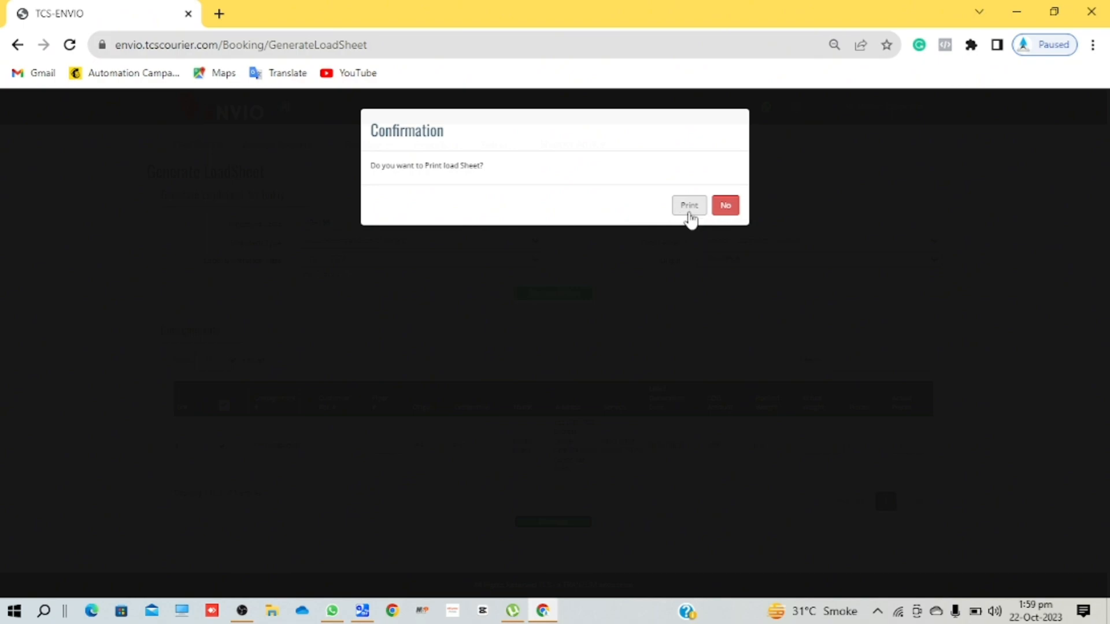
left_click(690, 213)
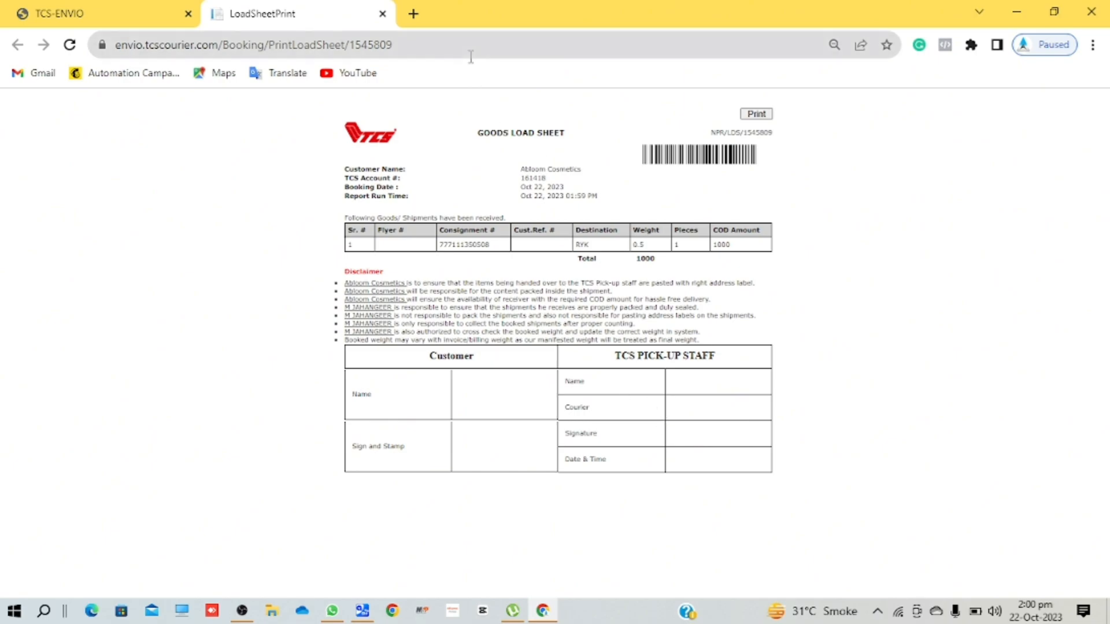
- Close the LoadSheetPrint tab and bring up the Booking task list
left_click(383, 15)
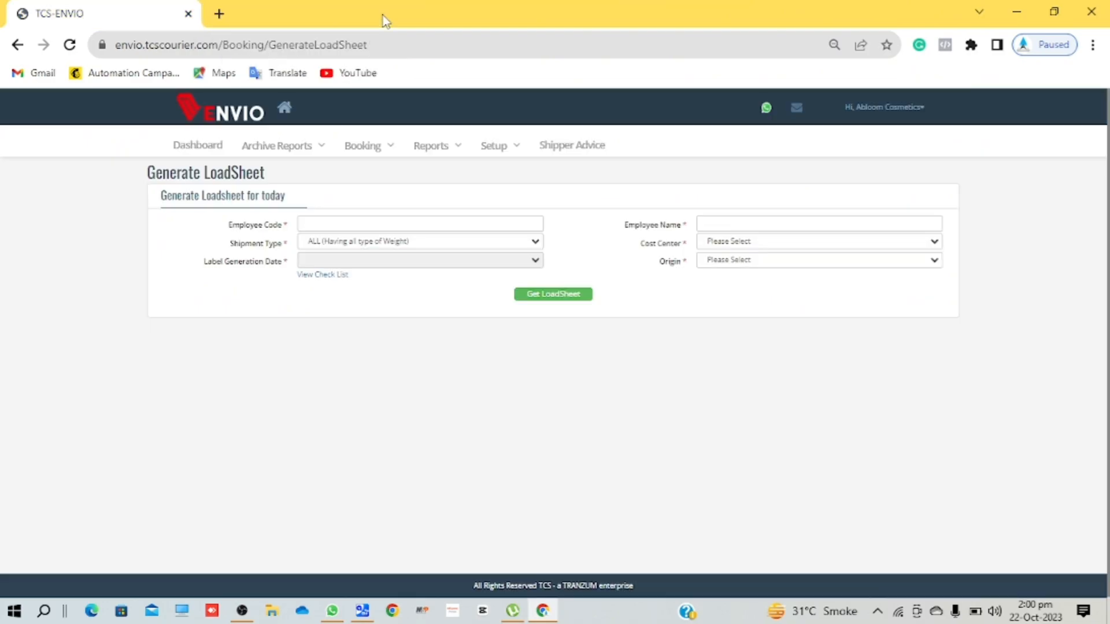
left_click(391, 151)
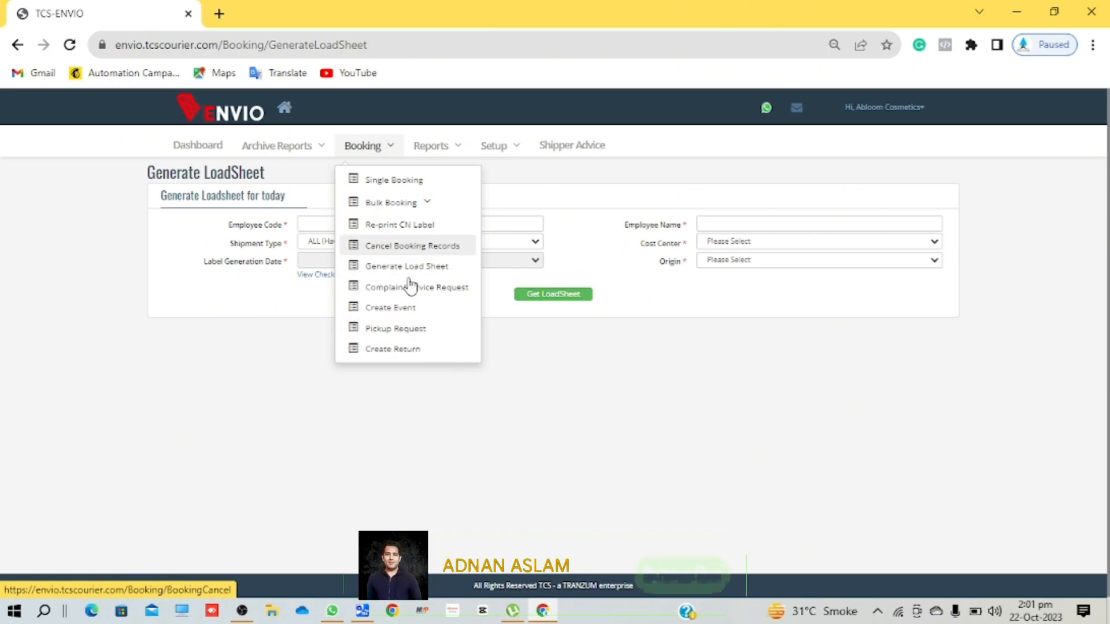
- Go to the Delivery Details report from the Reports menu
left_click(295, 379)
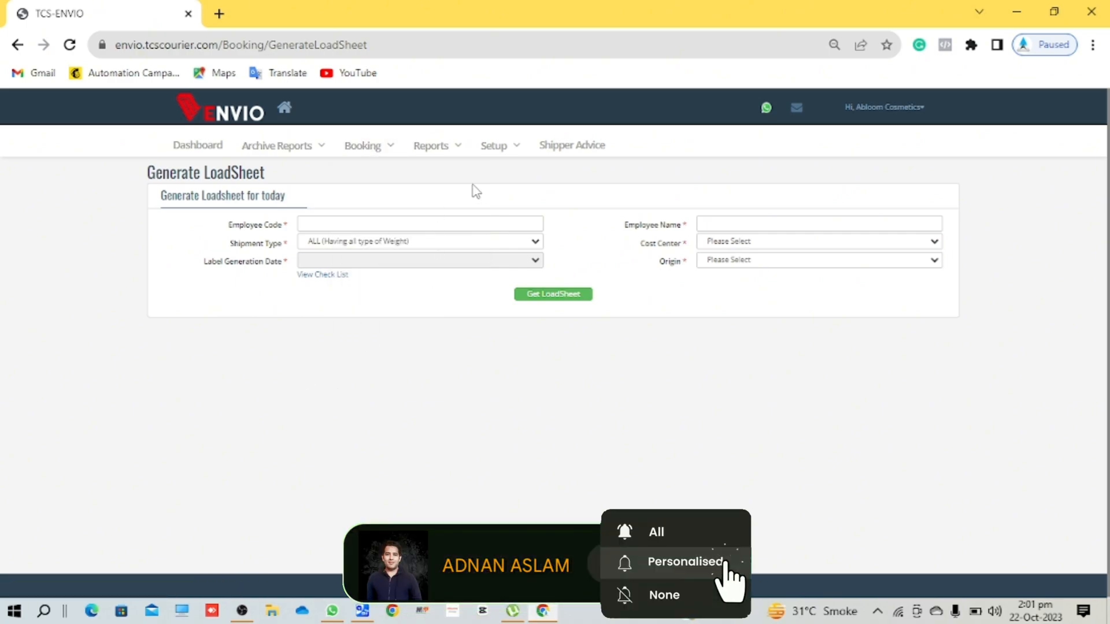
left_click(449, 155)
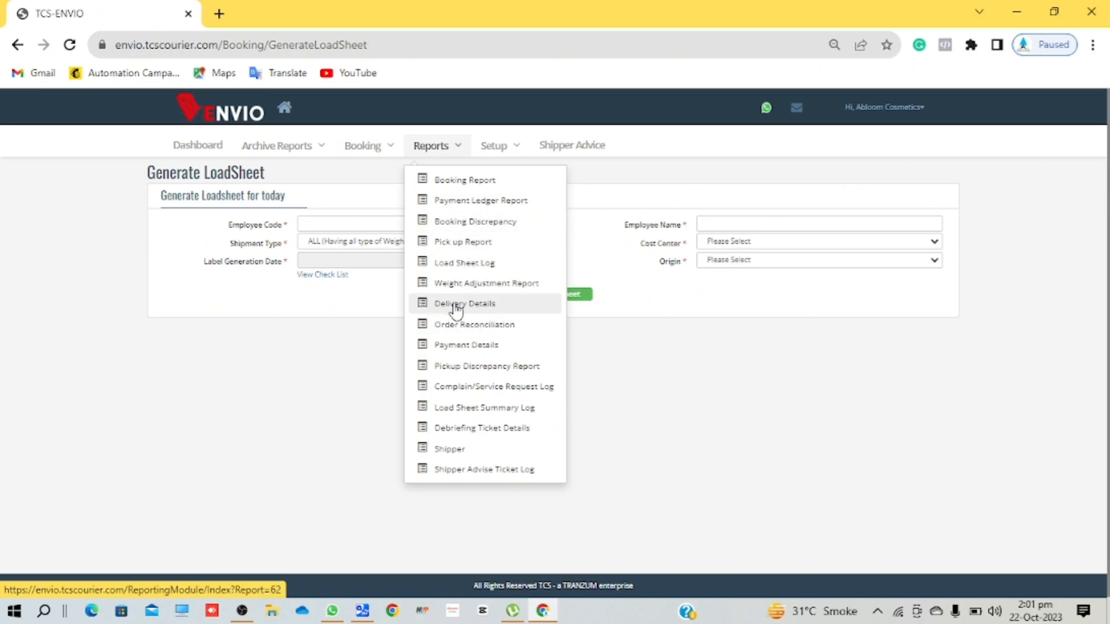
left_click(515, 311)
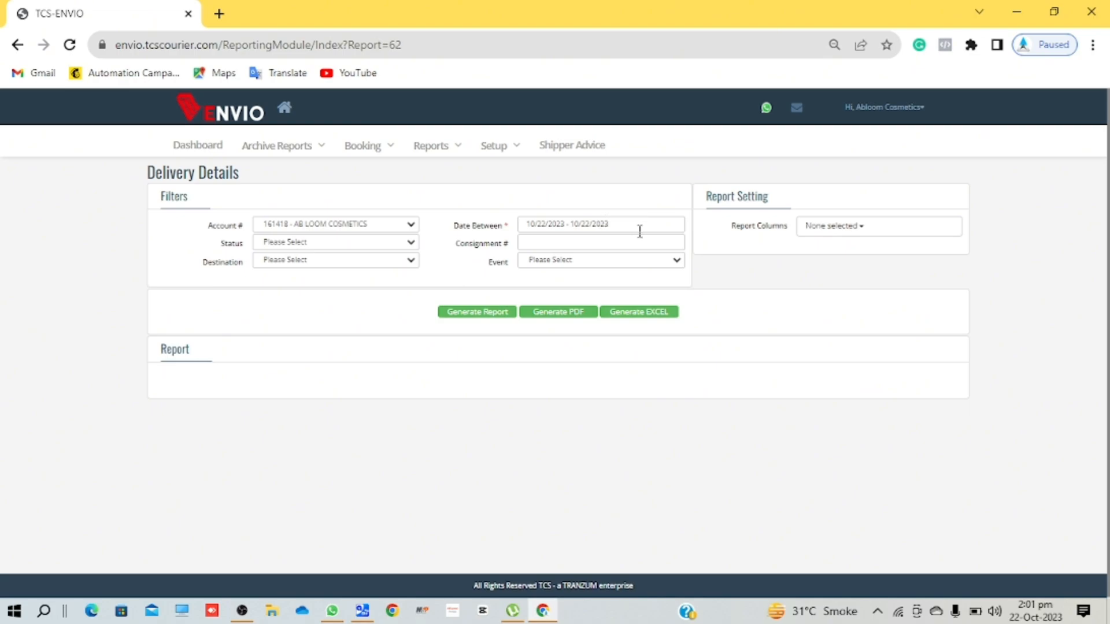
- Generate the report for 1–22 October 2023 and check the empty results table
left_click(548, 228)
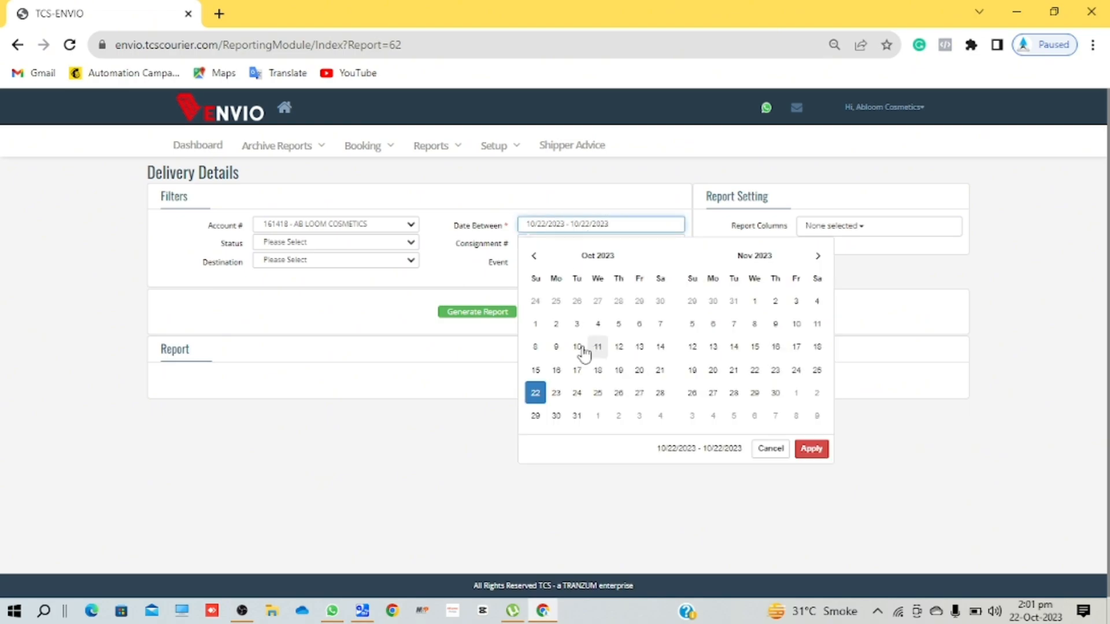
left_click(536, 327)
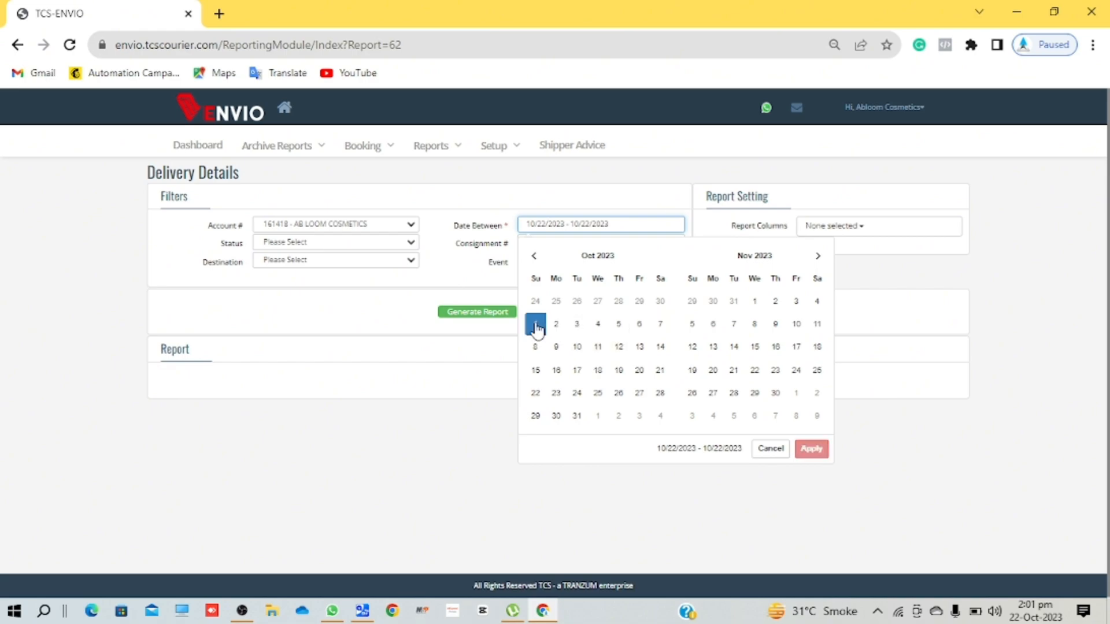
left_click(535, 393)
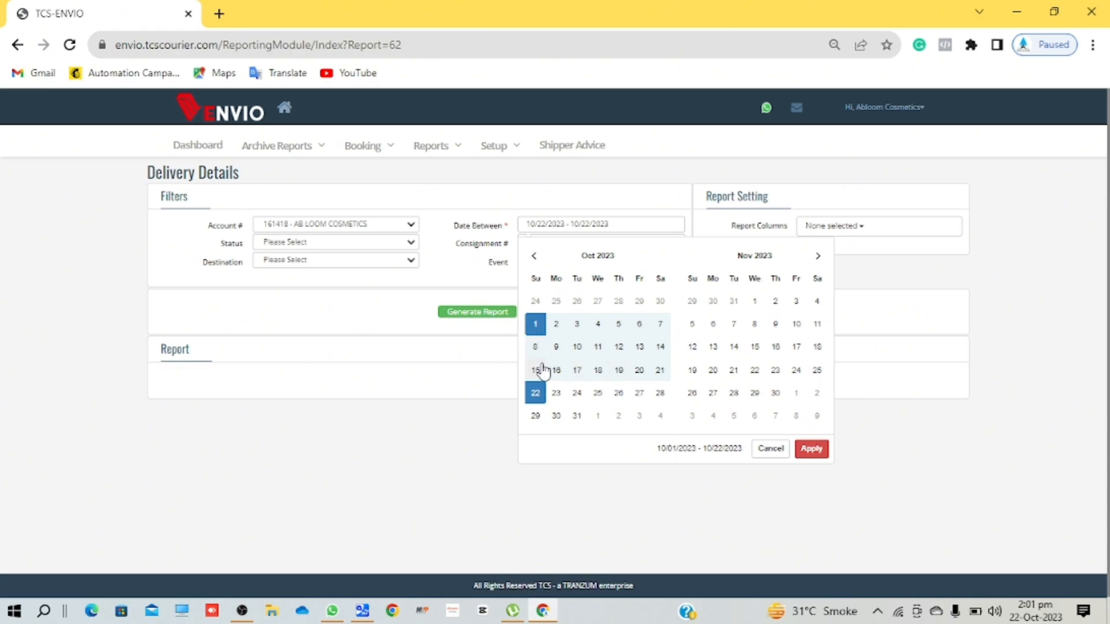
left_click(812, 451)
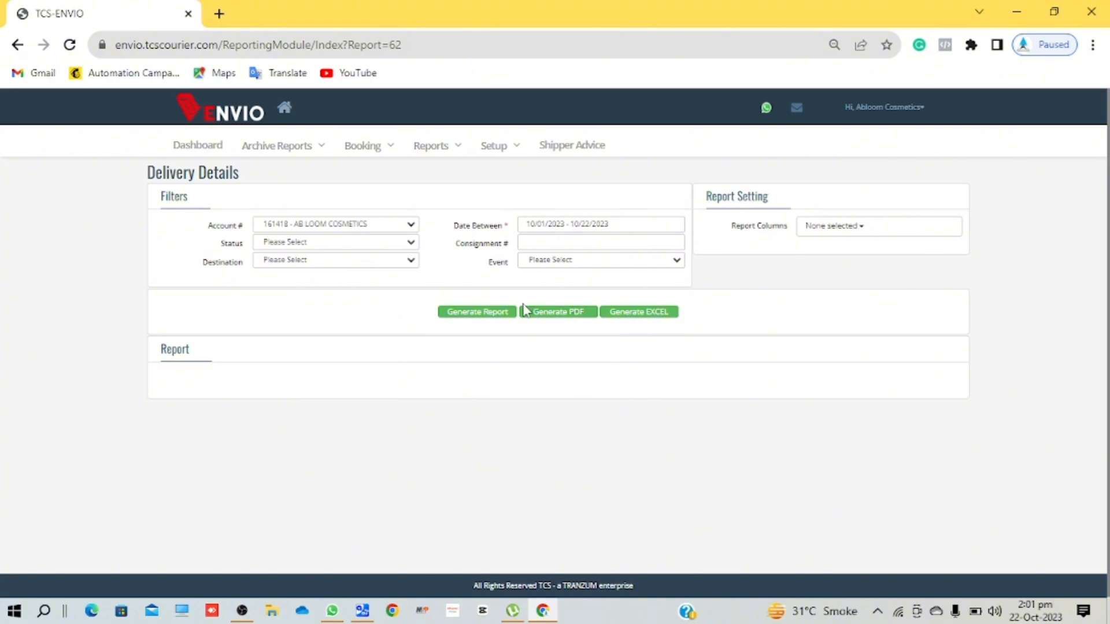
left_click(481, 313)
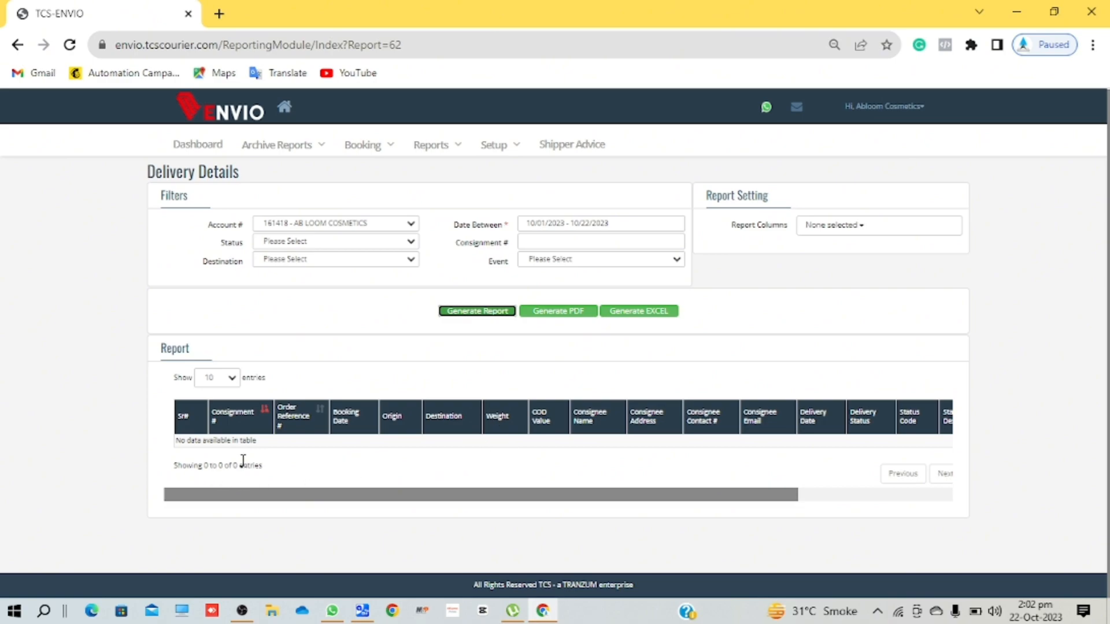
scroll(456, 478, "right", 5)
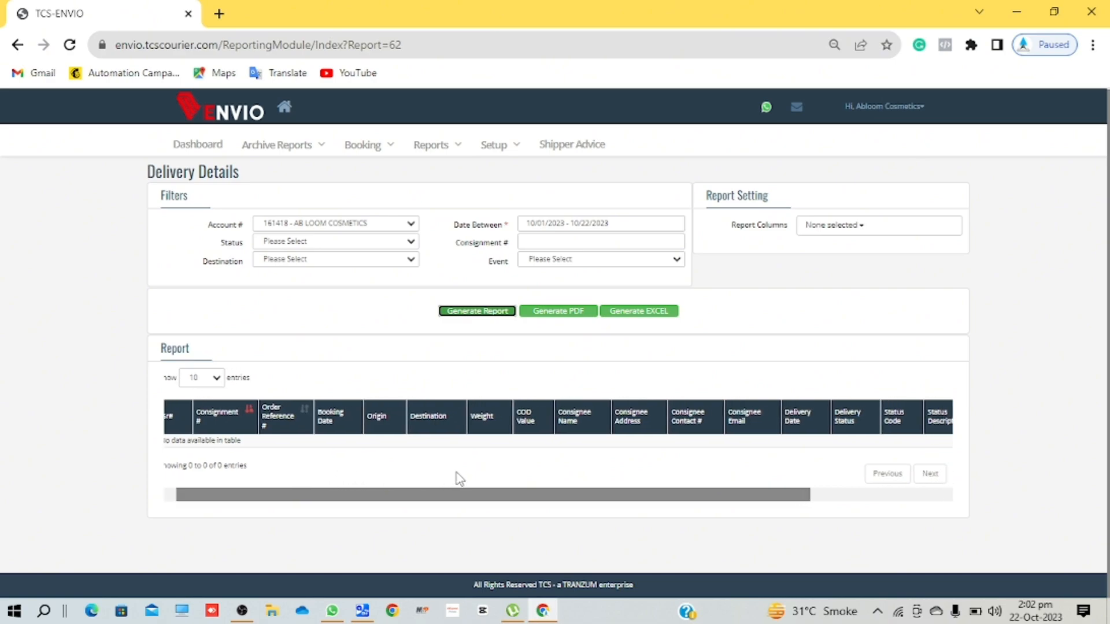
scroll(456, 473, "left", 5)
scroll(456, 473, "right", 5)
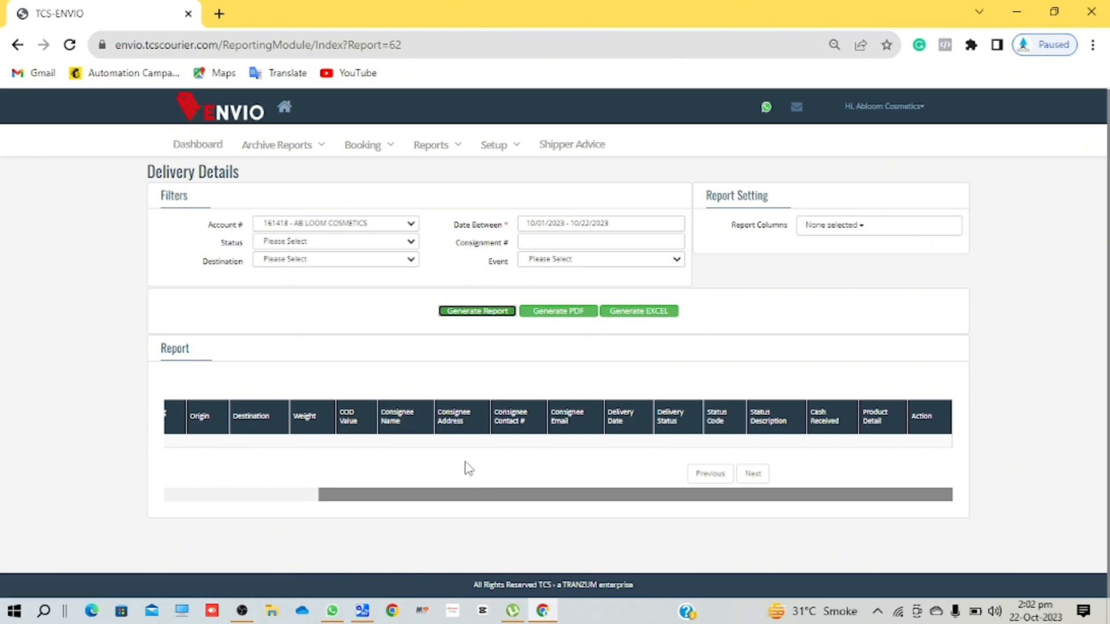
scroll(466, 466, "left", 5)
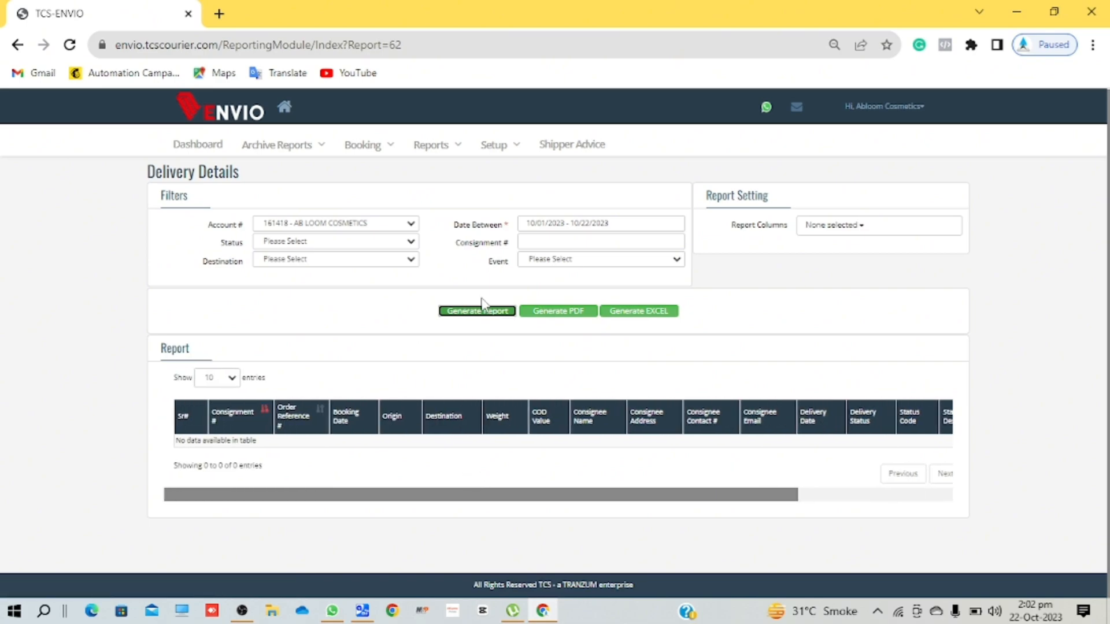
- Regenerate the Delivery Details report for 1–28 February 2023
left_click(575, 224)
triple_click(535, 255)
triple_click(535, 255)
triple_click(536, 256)
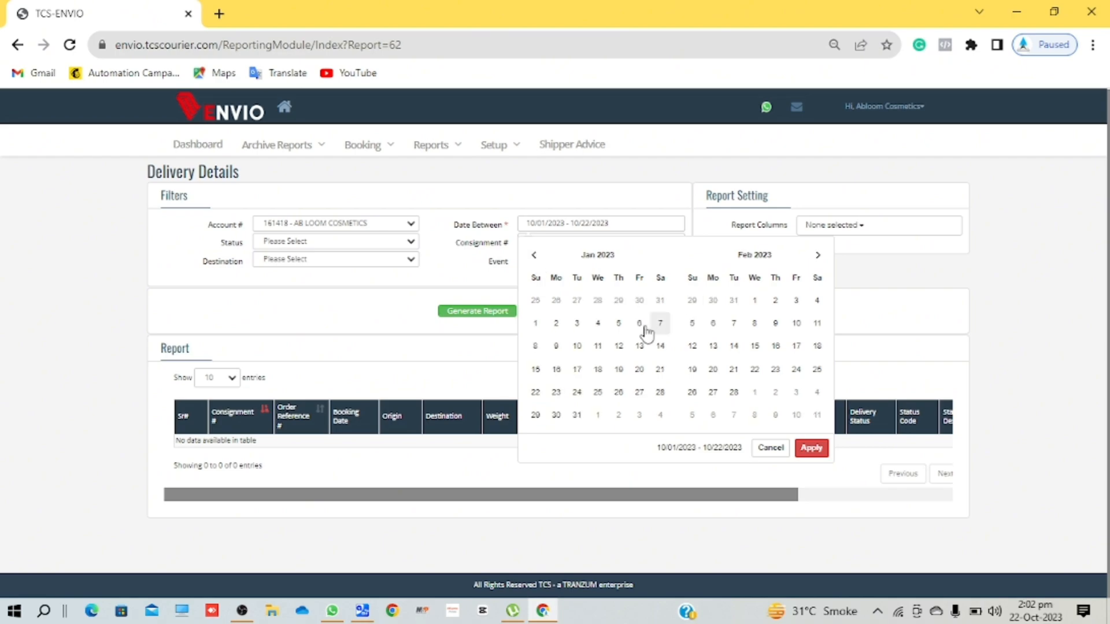
left_click(754, 301)
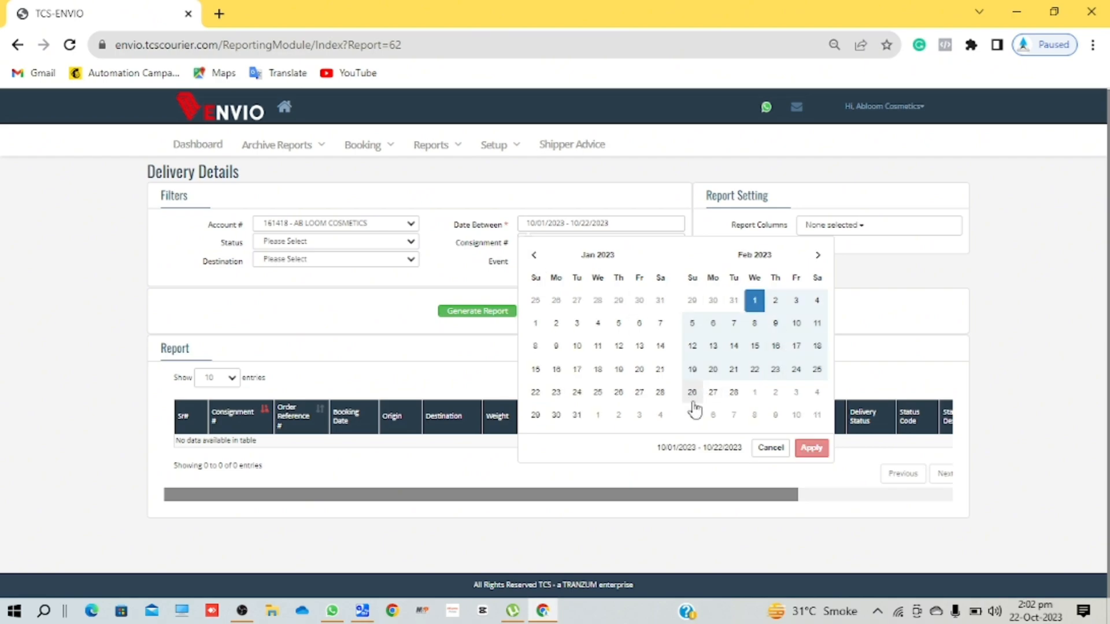
left_click(734, 391)
left_click(812, 448)
left_click(460, 311)
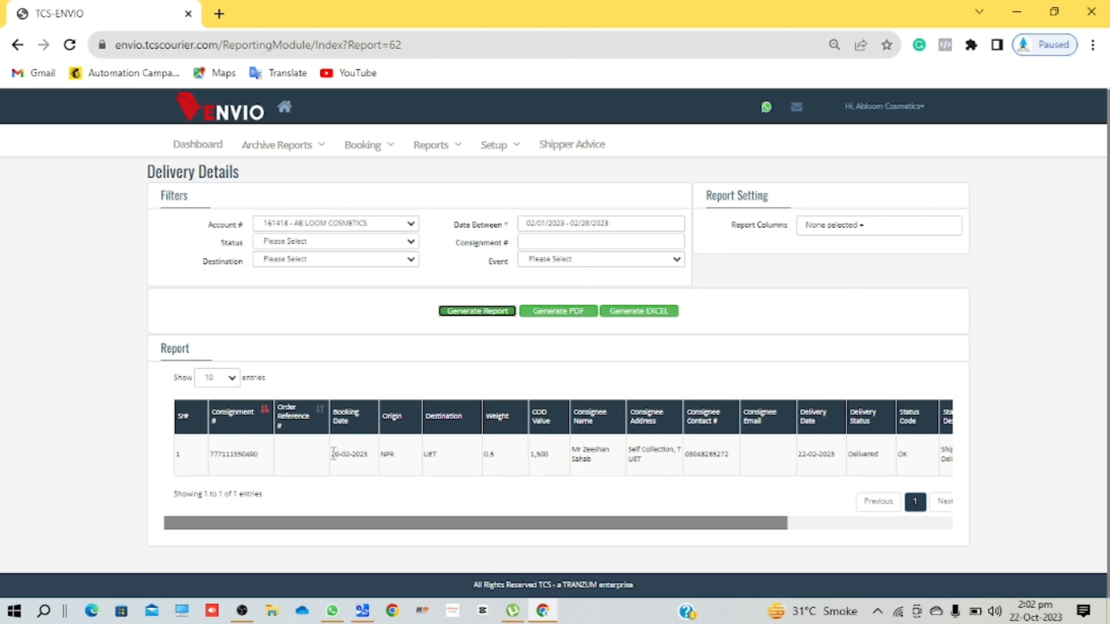
- Scroll the results right to point out the shipment's Delivered status
scroll(500, 457, "right", 5)
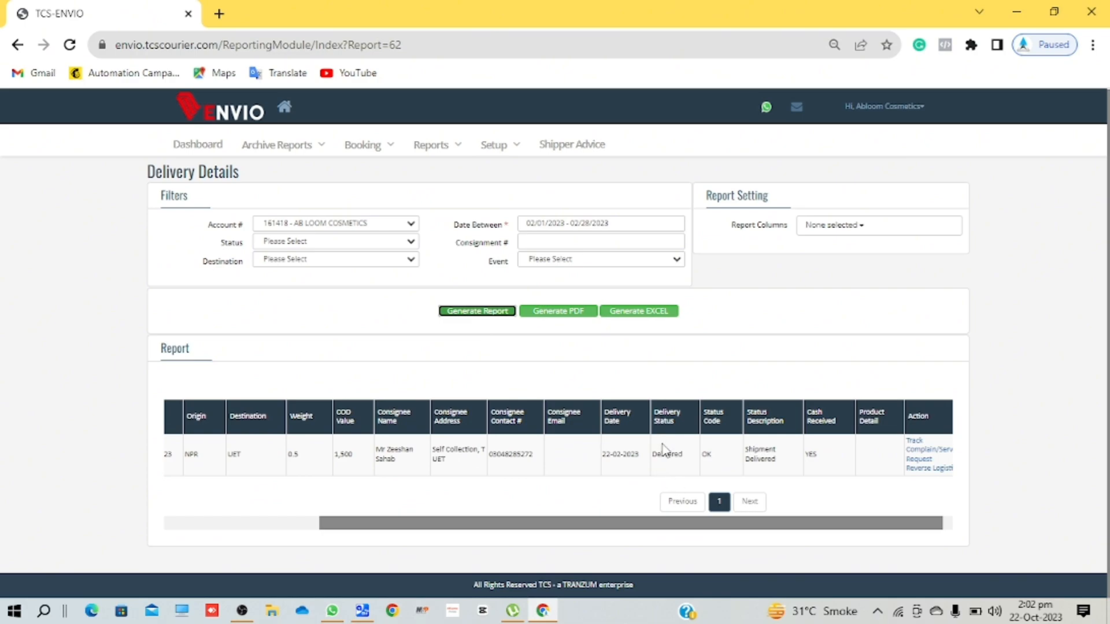
scroll(663, 450, "right", 1)
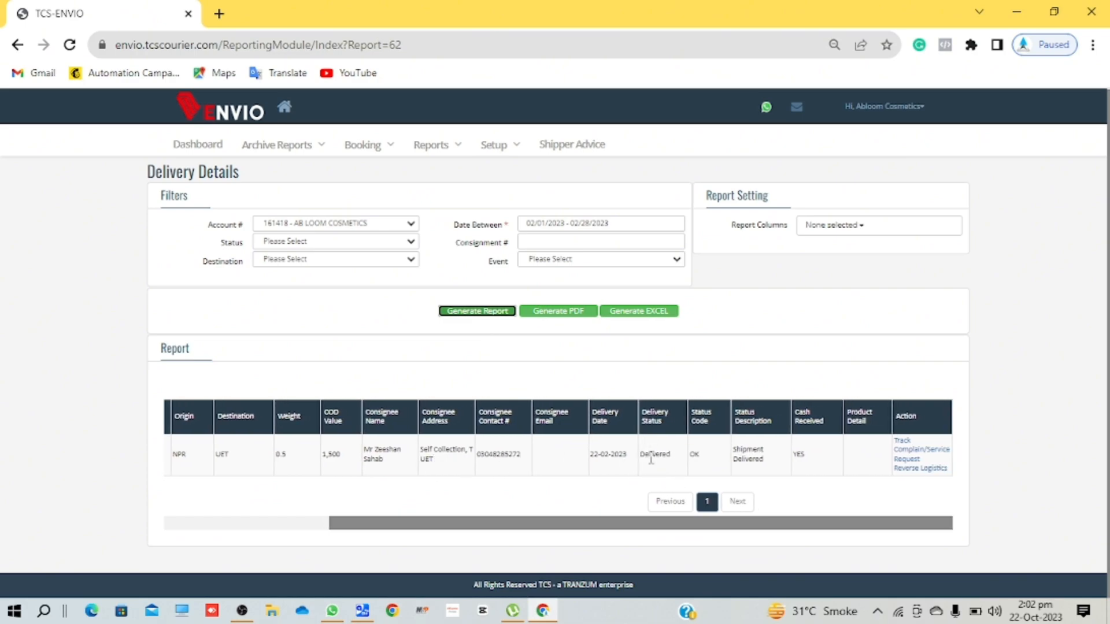
double_click(658, 461)
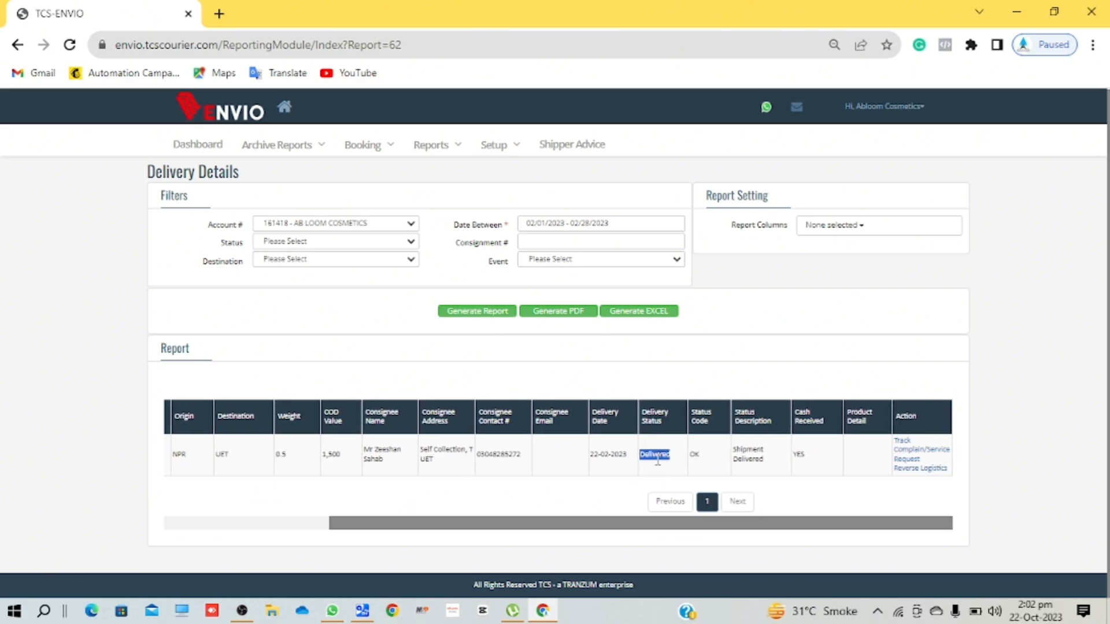
left_click(658, 476)
- Open a Complain/Service Request for the delivered shipment and bring up the Reports list
left_click(915, 461)
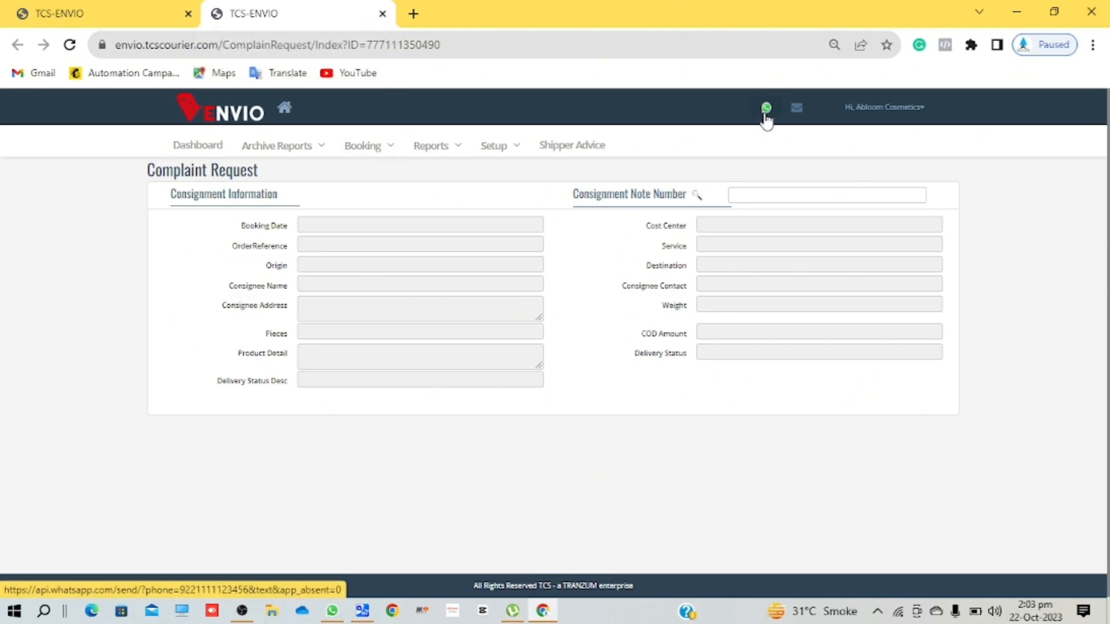
left_click(456, 152)
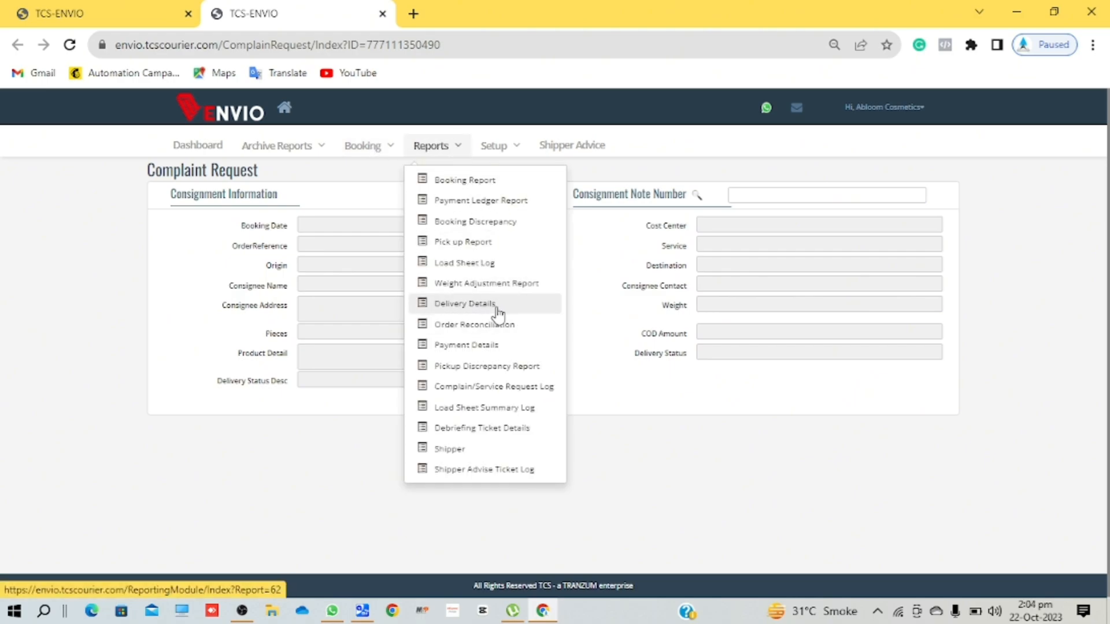
- Generate the Payment Details report for the shipper's account, period 15_Aug_to_21_Aug_2023
left_click(478, 347)
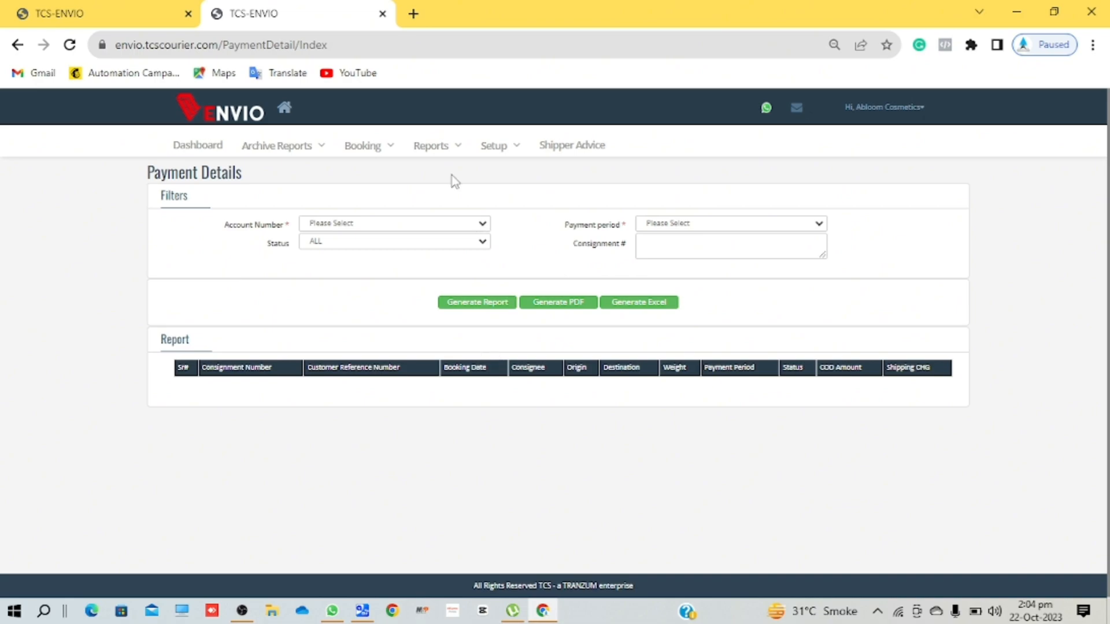
left_click(383, 228)
left_click(383, 249)
left_click(699, 222)
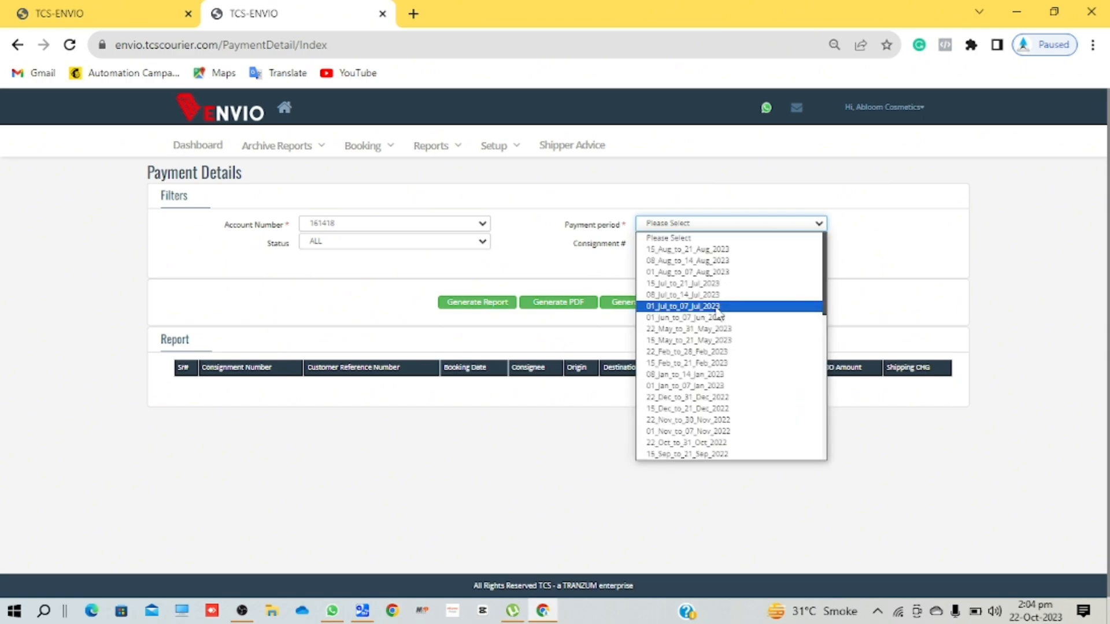
left_click(674, 251)
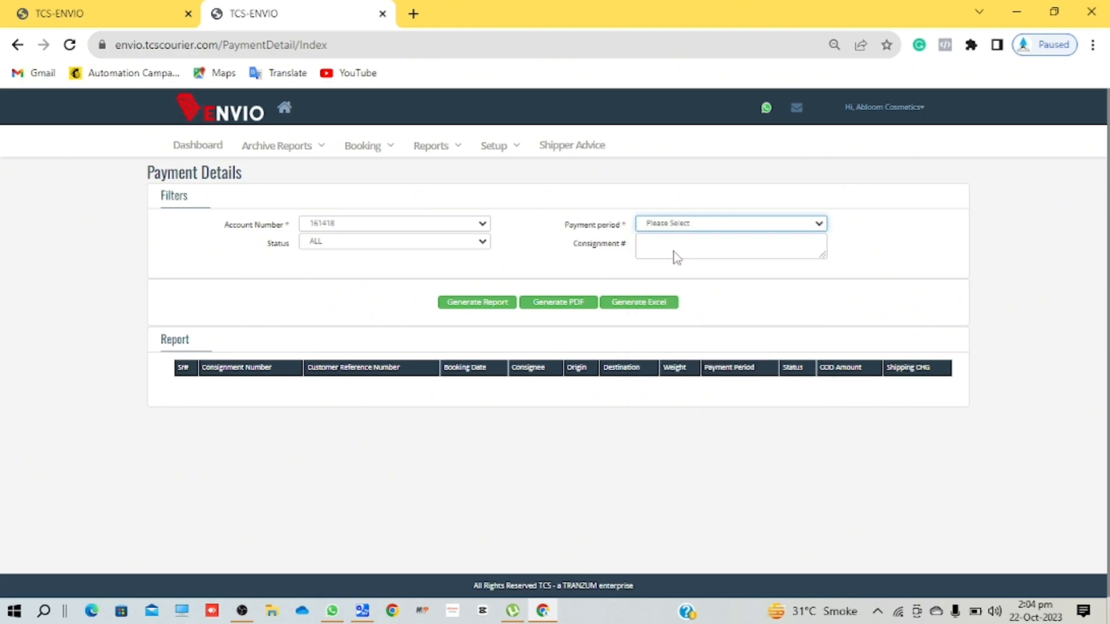
left_click(474, 305)
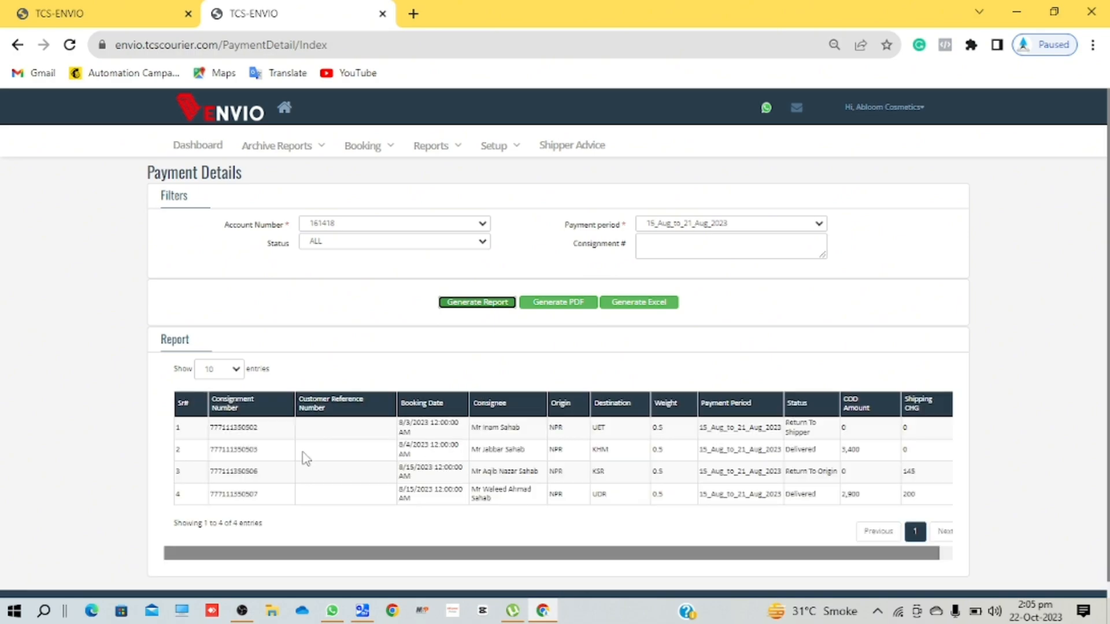
double_click(246, 429)
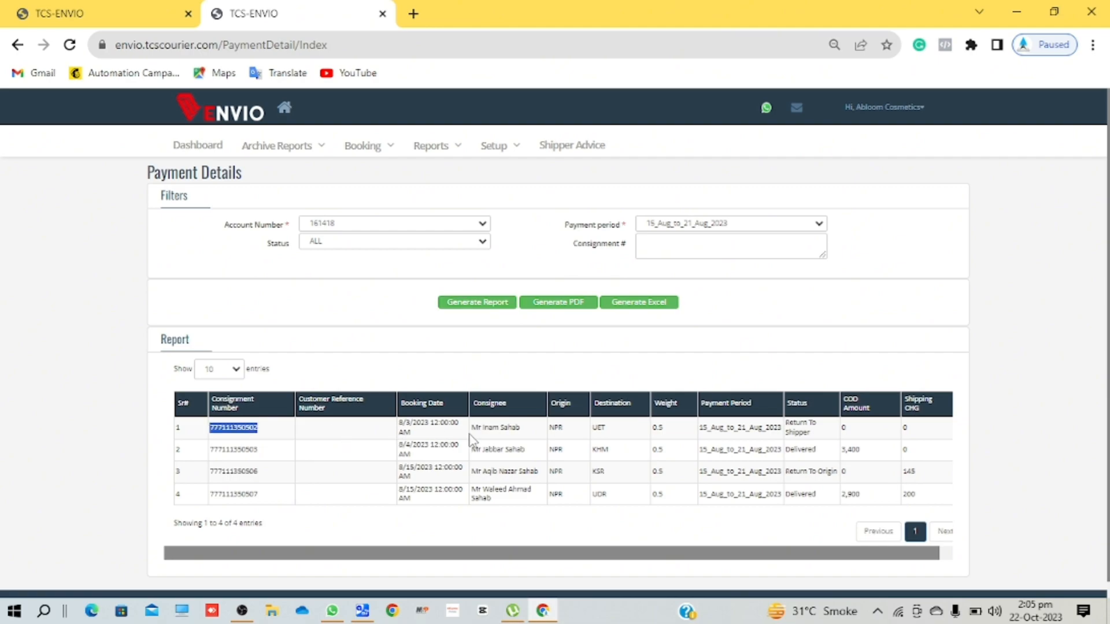
scroll(480, 433, "right", 1)
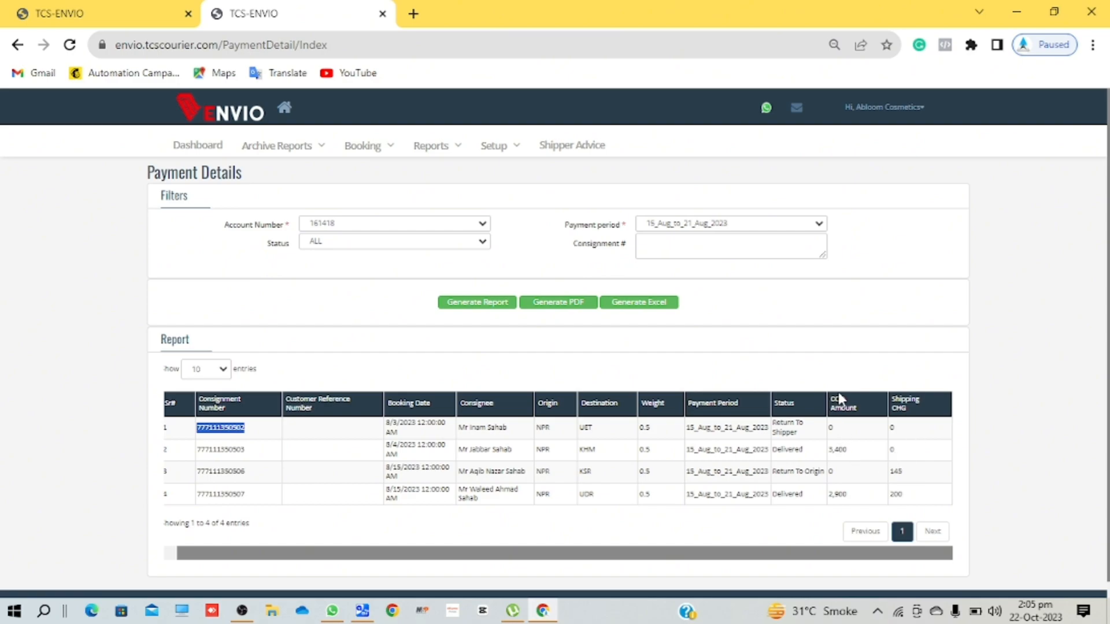
left_click(838, 462)
double_click(837, 449)
- After glancing at the account options menu, go to Shipper Advice to view Debriefing Action Details
left_click(895, 114)
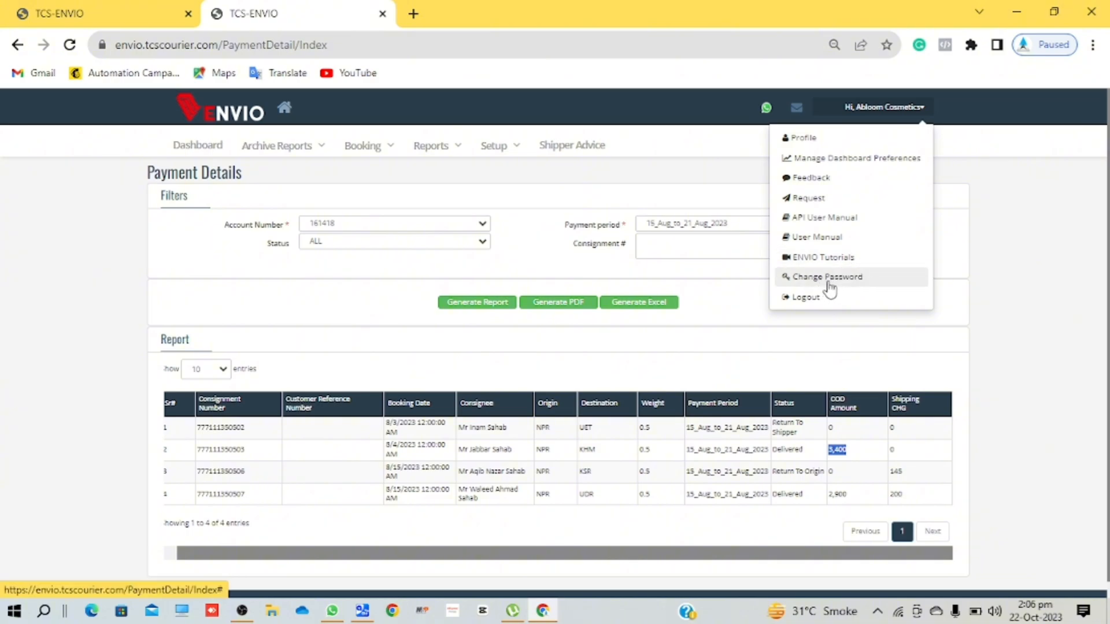
left_click(694, 190)
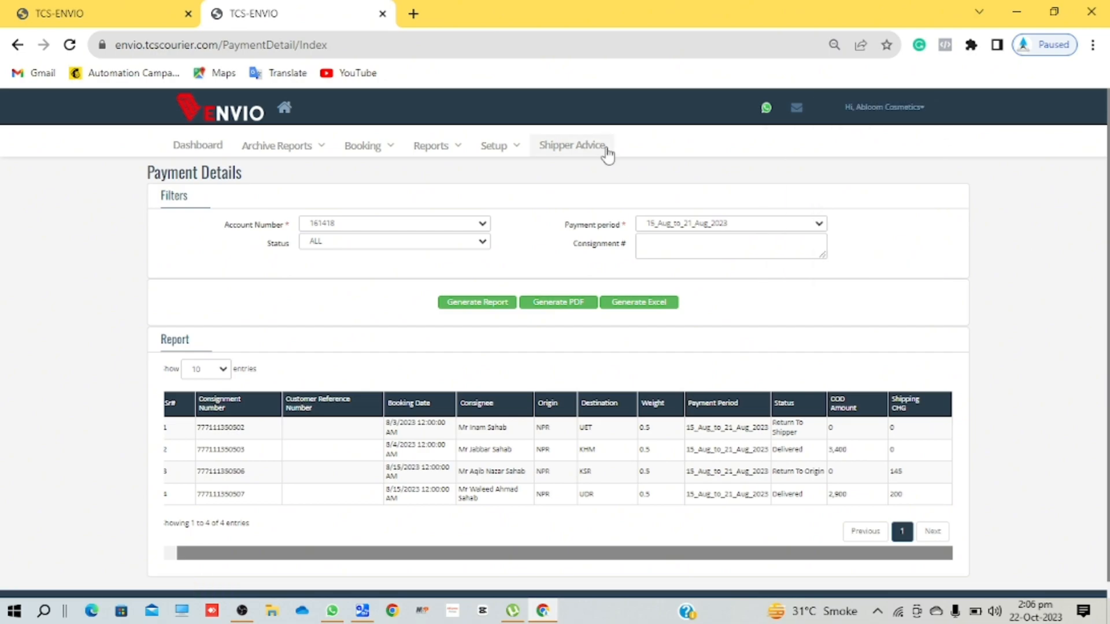
left_click(572, 149)
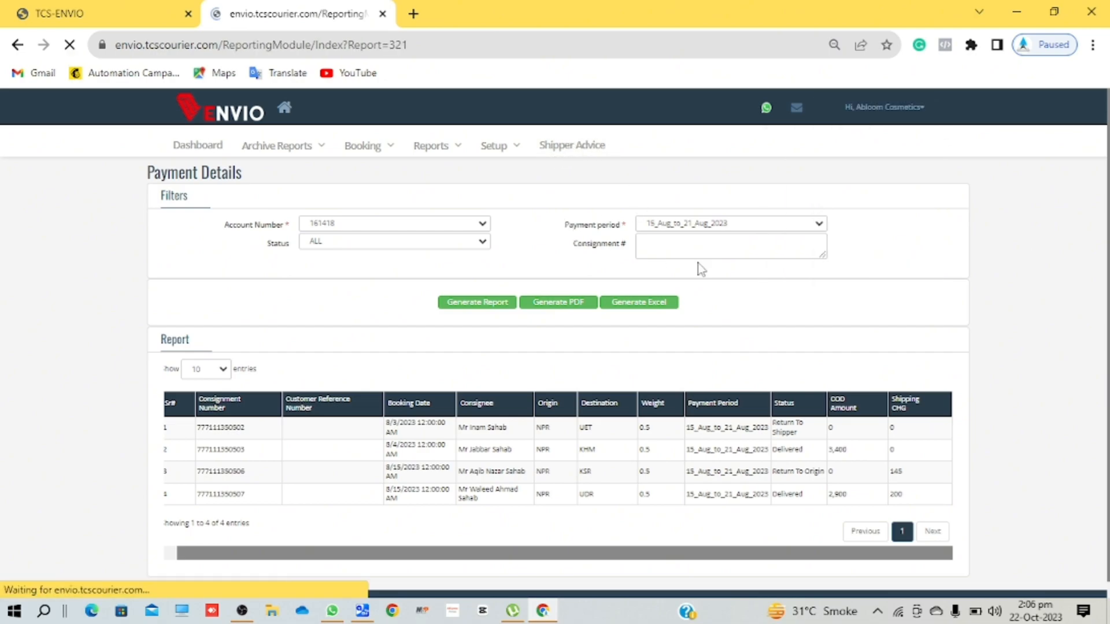